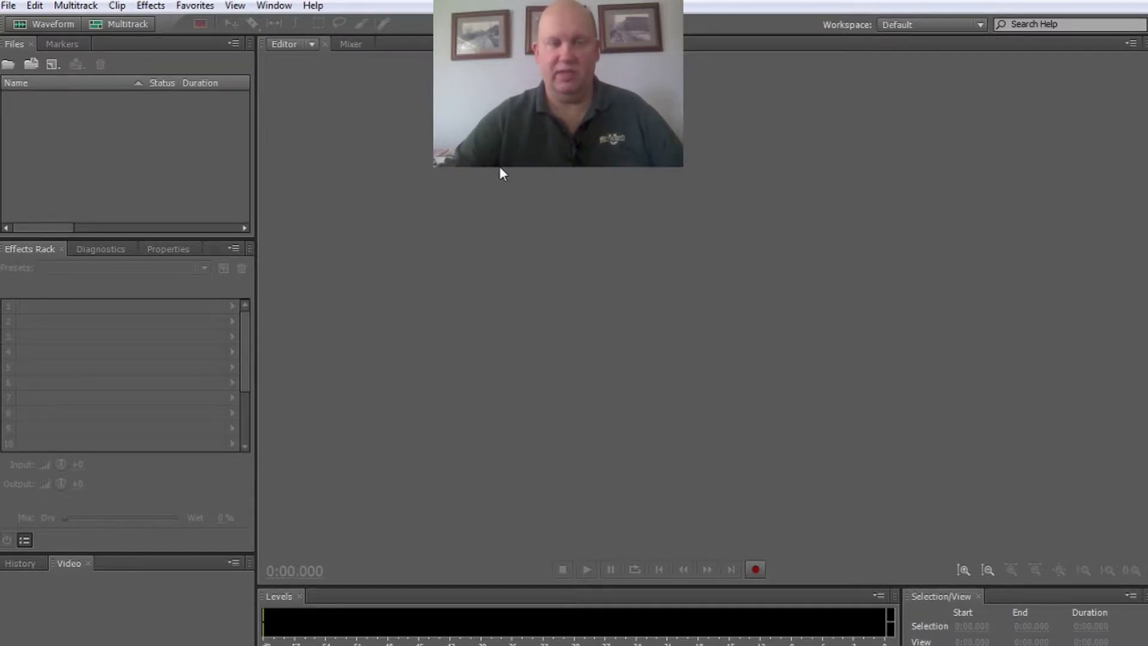
Open firstshow.mp3 from the COM-302 tutorials folder.
{"action": "left_click", "coordinate": [8, 6]}
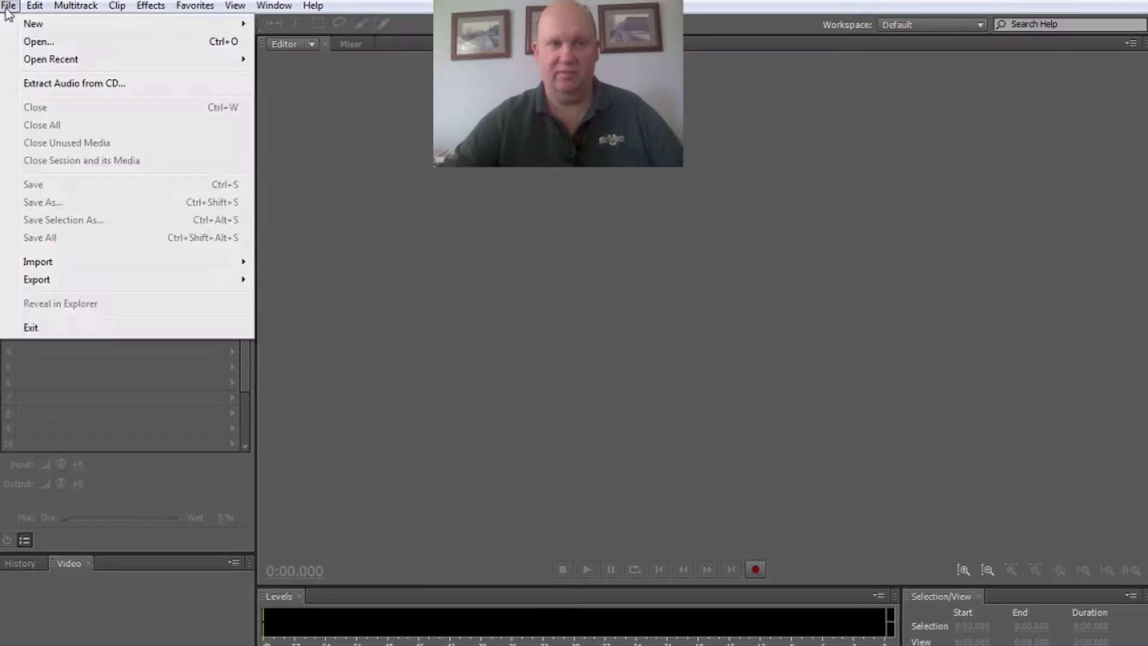
{"action": "left_click", "coordinate": [30, 39]}
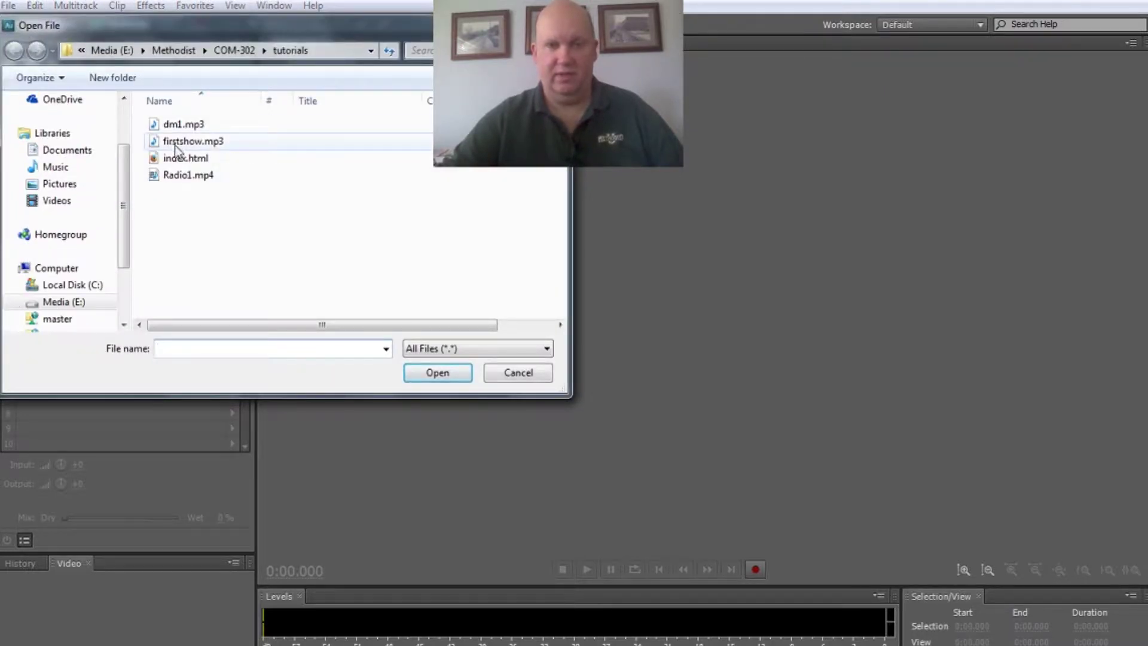
{"action": "left_click", "coordinate": [175, 141]}
{"action": "left_click", "coordinate": [441, 375]}
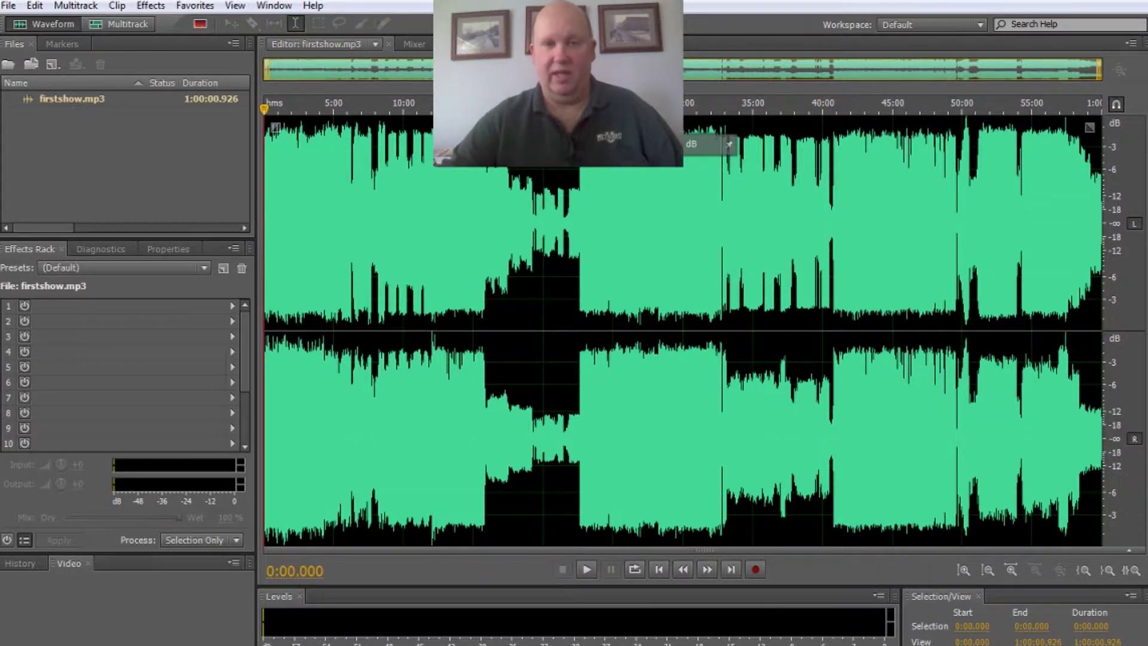
Play firstshow.mp3 from about 7:18 and pause after a few seconds.
{"action": "left_click", "coordinate": [366, 108]}
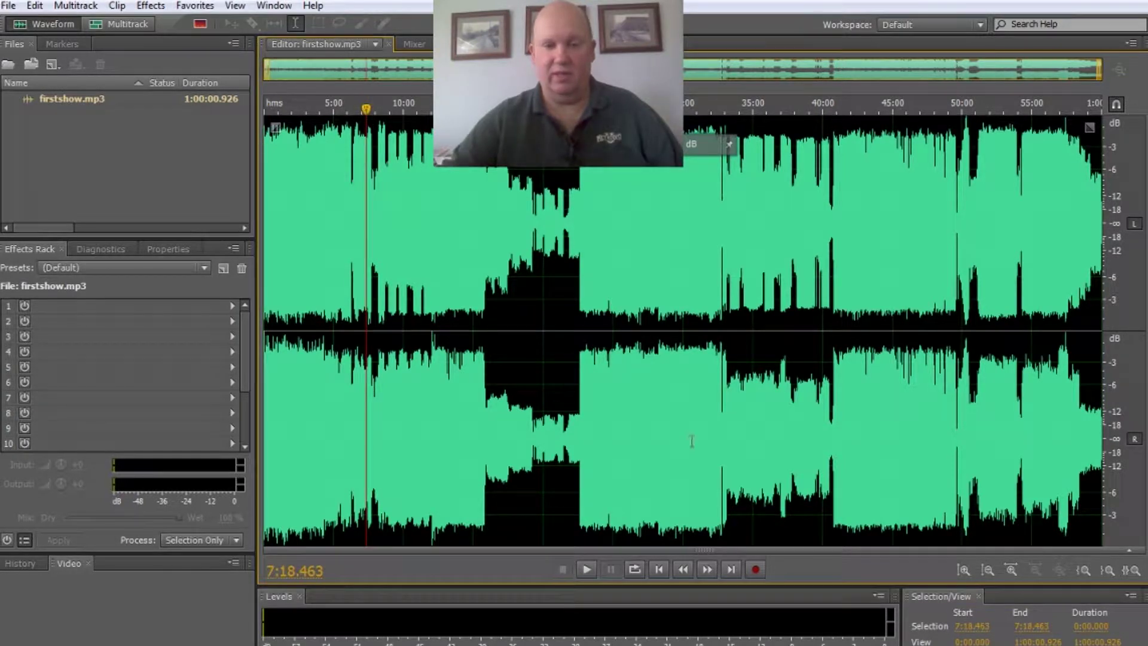
{"action": "left_click", "coordinate": [586, 570]}
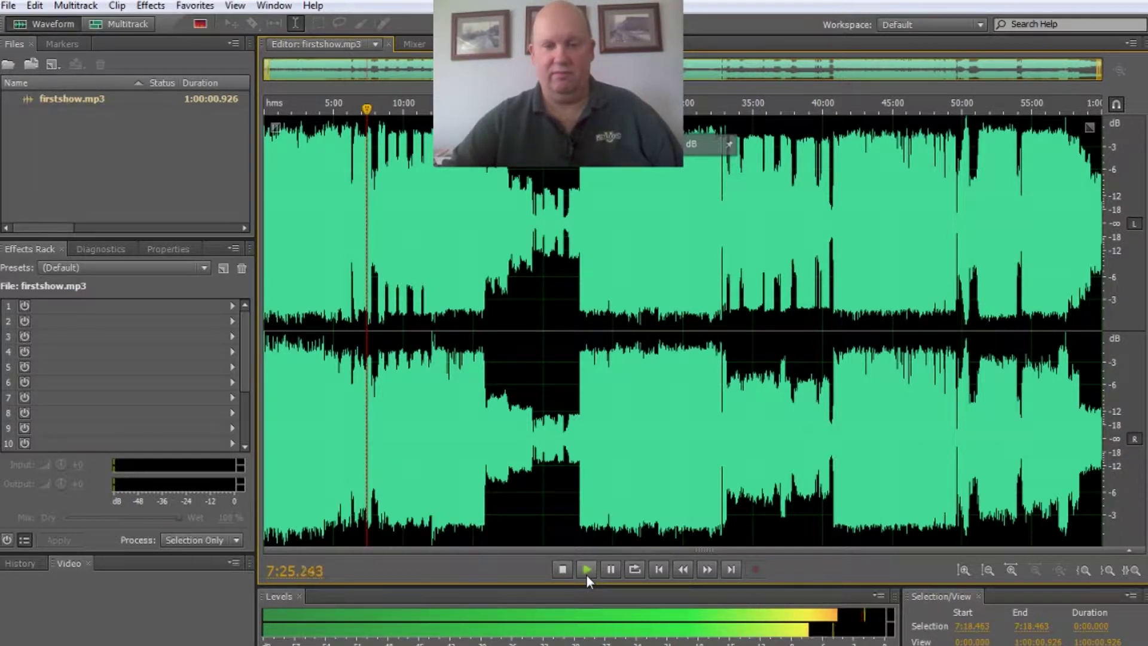
{"action": "left_click", "coordinate": [604, 572]}
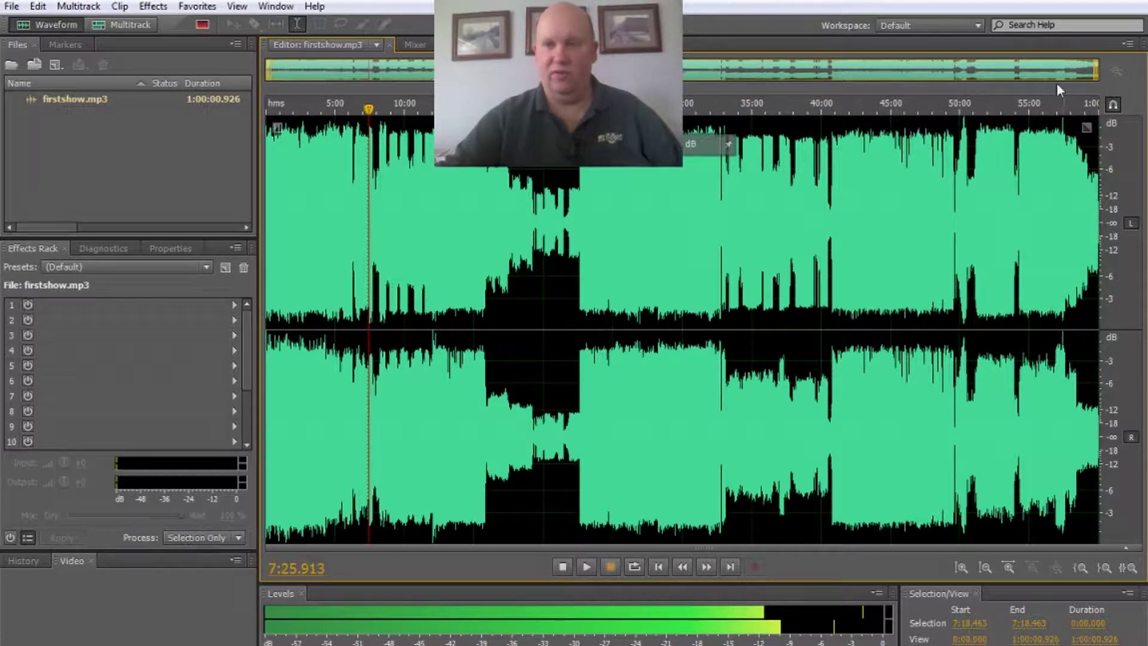
Look closely at the firstshow.mp3 waveform between about 7:18 and 10:18, and play it from about 9:23 across the level drop.
{"action": "left_click_drag", "start_coordinate": [1098, 69], "coordinate": [499, 73]}
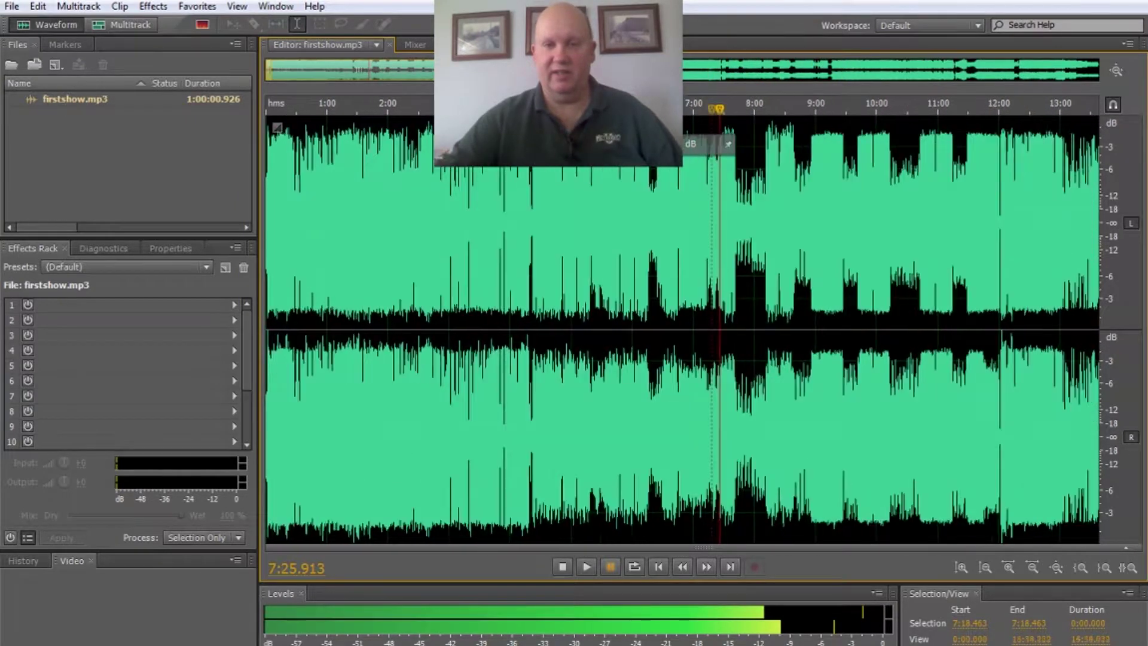
{"action": "left_click_drag", "start_coordinate": [277, 71], "coordinate": [380, 68]}
{"action": "left_click", "coordinate": [426, 102]}
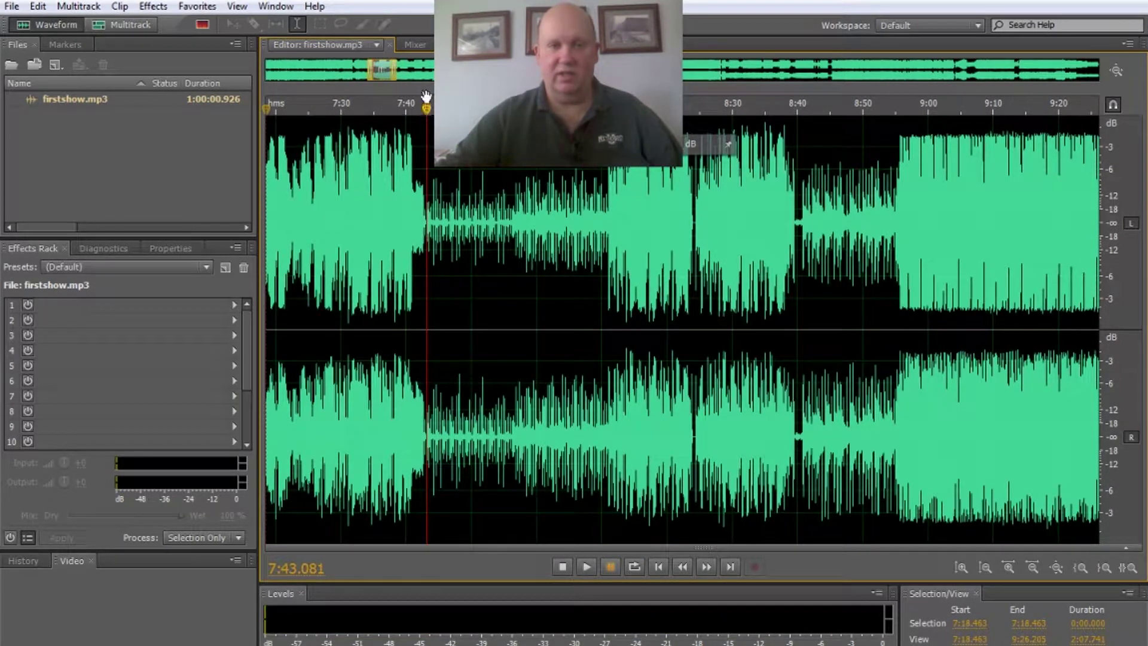
{"action": "left_click_drag", "start_coordinate": [368, 71], "coordinate": [395, 78]}
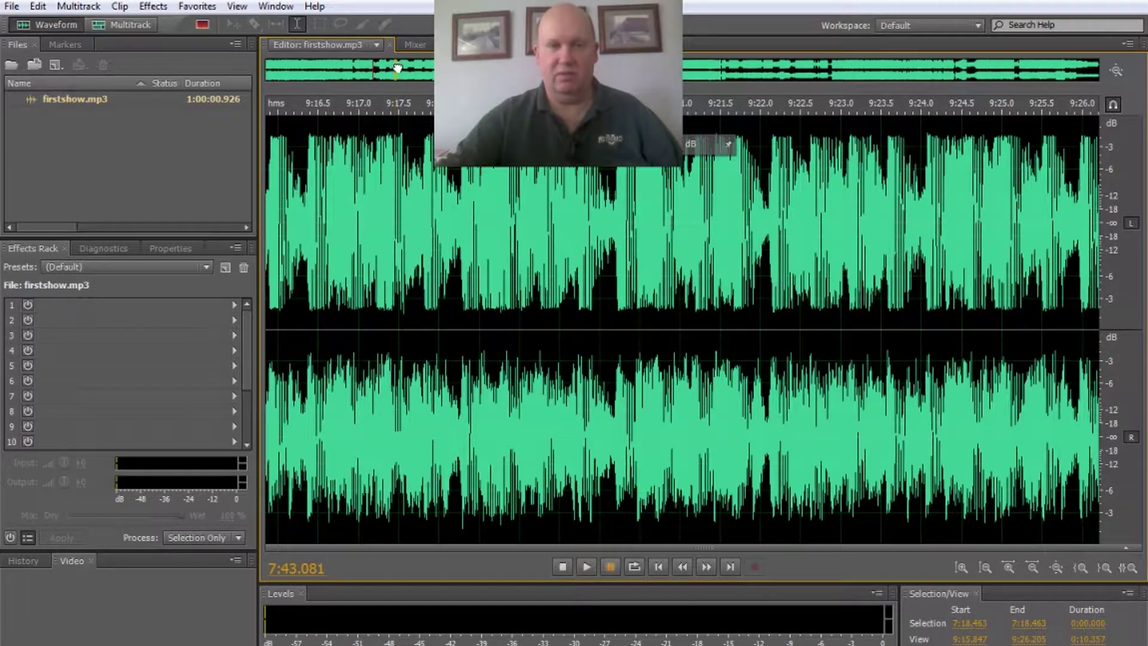
{"action": "left_click_drag", "start_coordinate": [397, 67], "coordinate": [411, 72]}
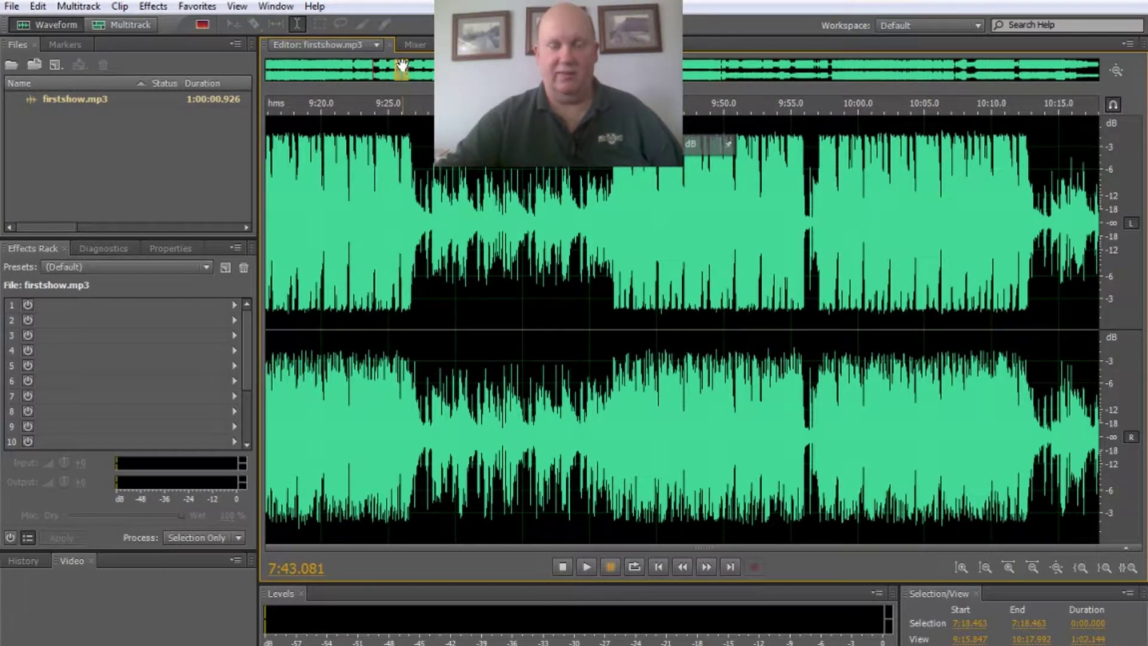
{"action": "left_click", "coordinate": [368, 107]}
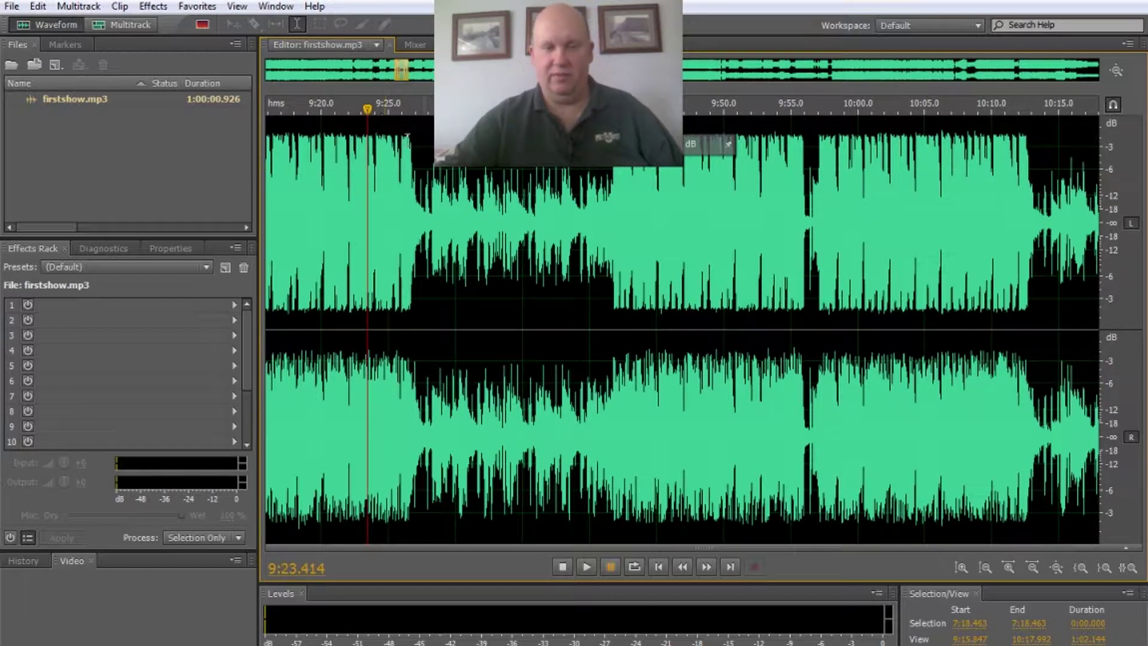
{"action": "left_click", "coordinate": [583, 565]}
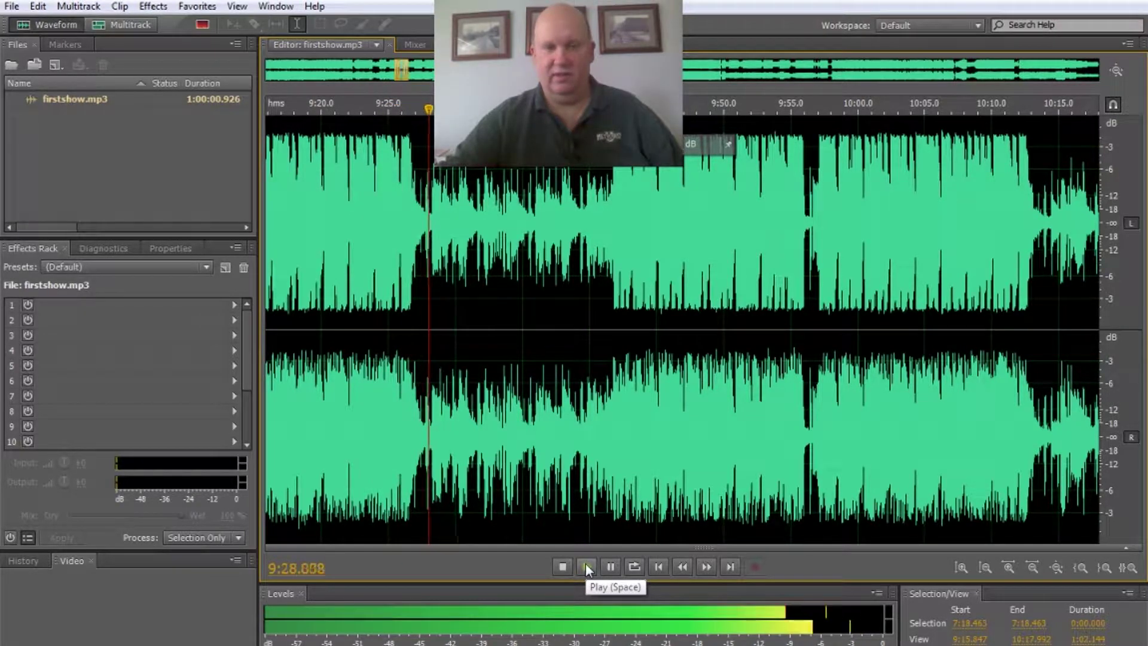
{"action": "left_click", "coordinate": [613, 567]}
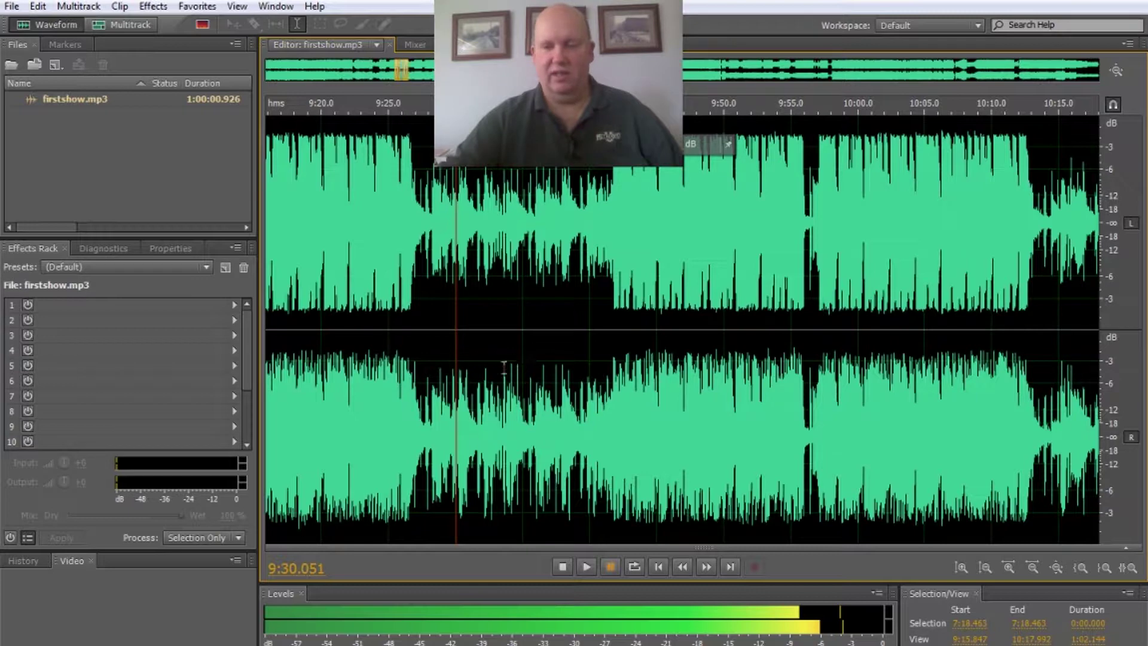
Play firstshow.mp3 from about 21:18 through the quiet passage and pause within it.
{"action": "left_click_drag", "start_coordinate": [399, 73], "coordinate": [566, 67]}
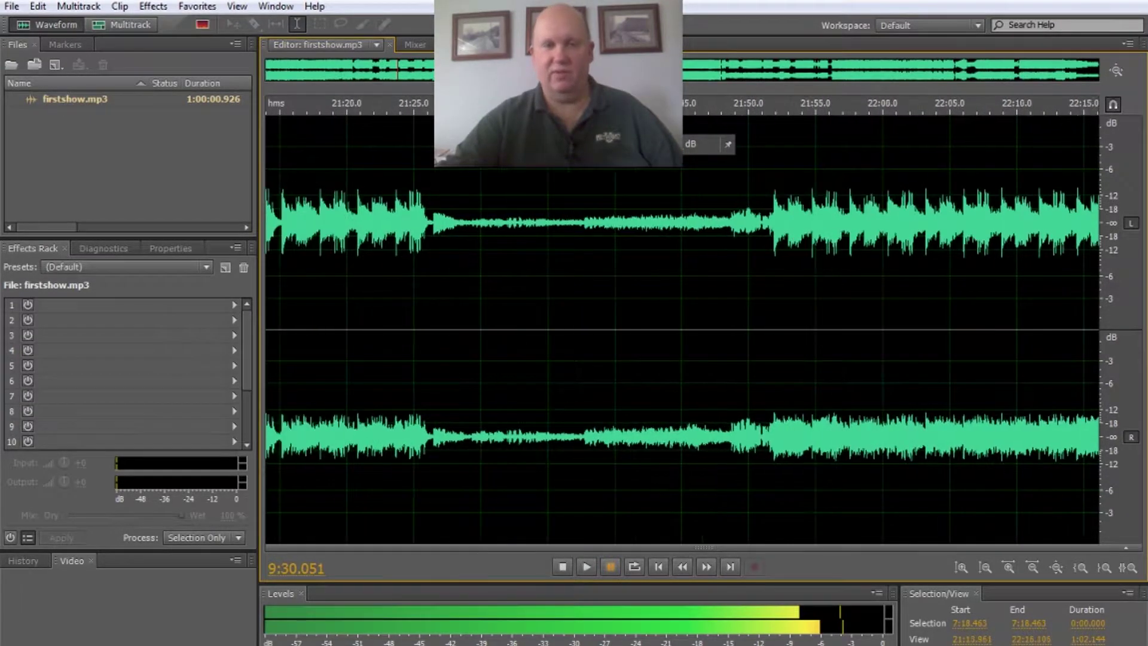
{"action": "left_click", "coordinate": [323, 111]}
{"action": "left_click", "coordinate": [587, 567]}
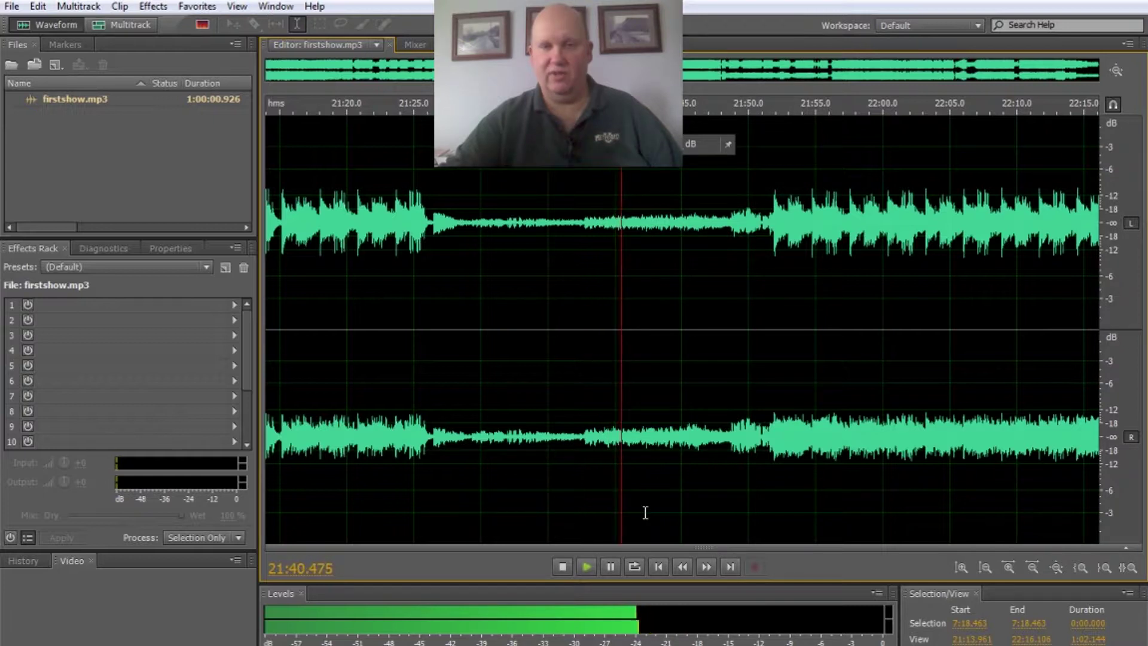
{"action": "left_click", "coordinate": [605, 566]}
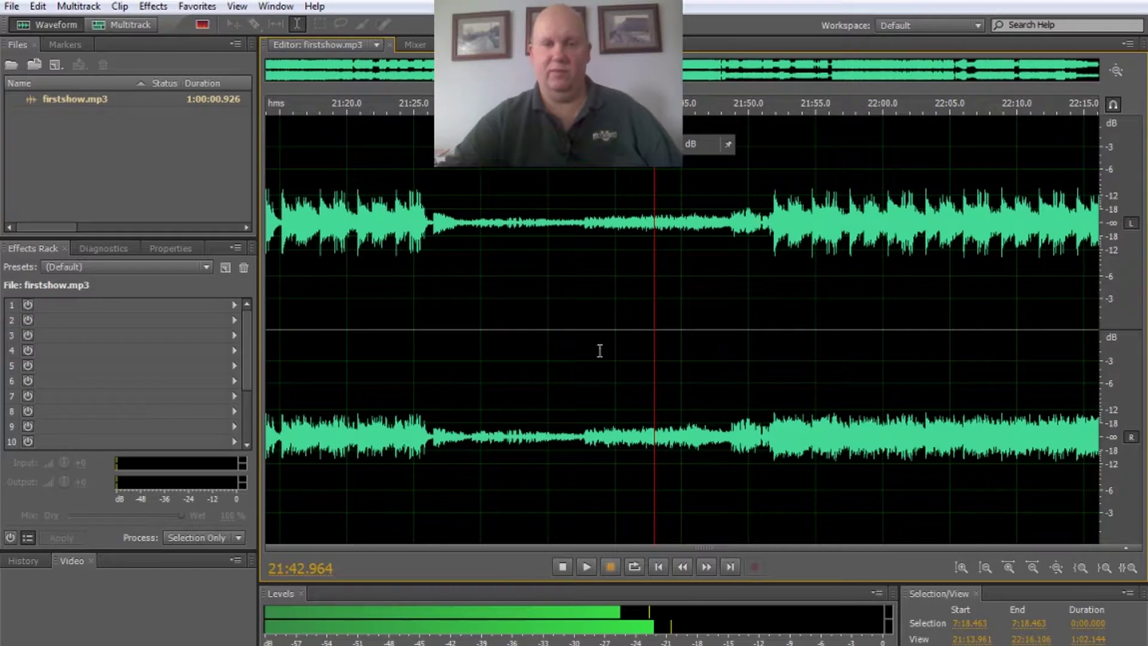
Delete the quiet passage from about 21:26 to 21:51 and play across the join from about 21:20.
{"action": "left_click_drag", "start_coordinate": [430, 328], "coordinate": [763, 340]}
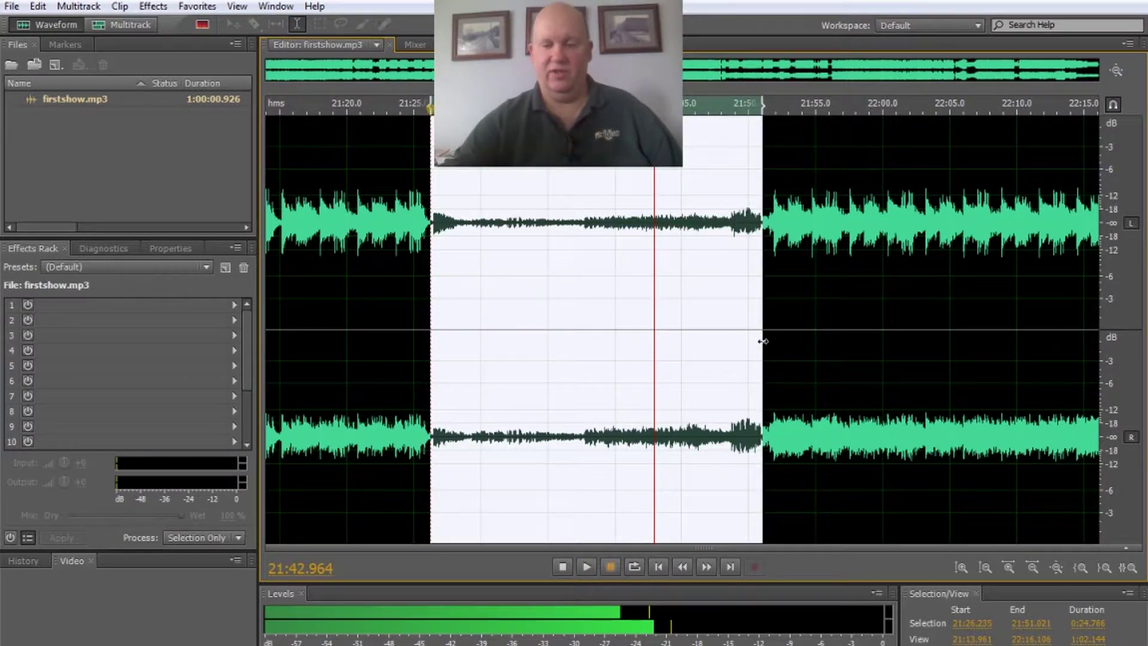
{"action": "key", "text": "Delete"}
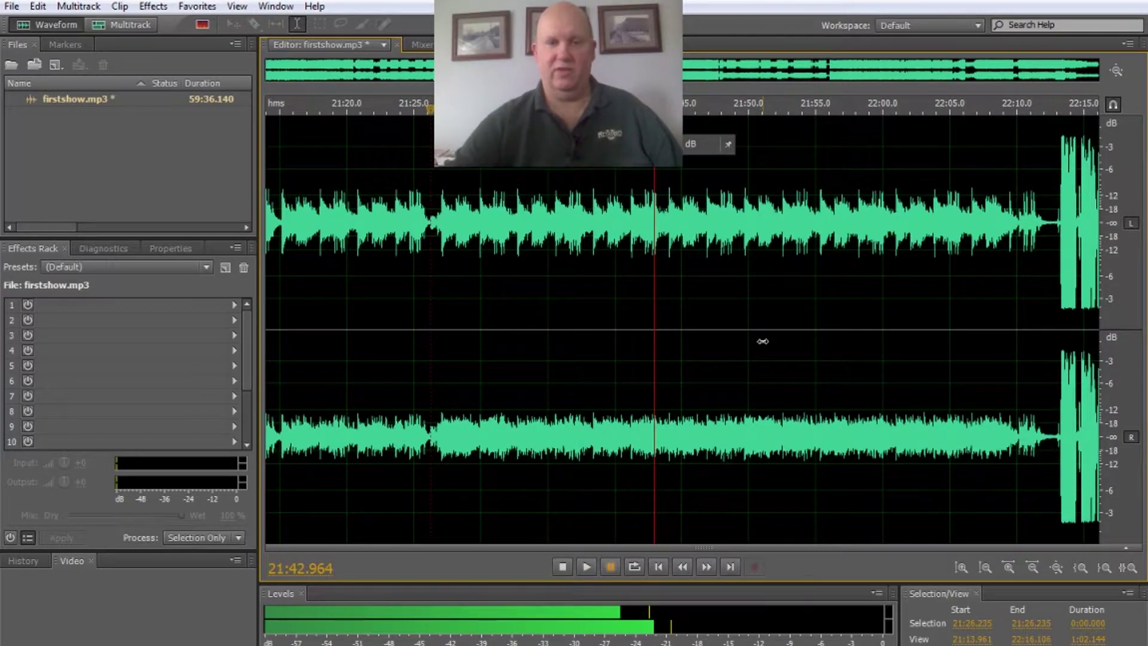
{"action": "left_click", "coordinate": [344, 110]}
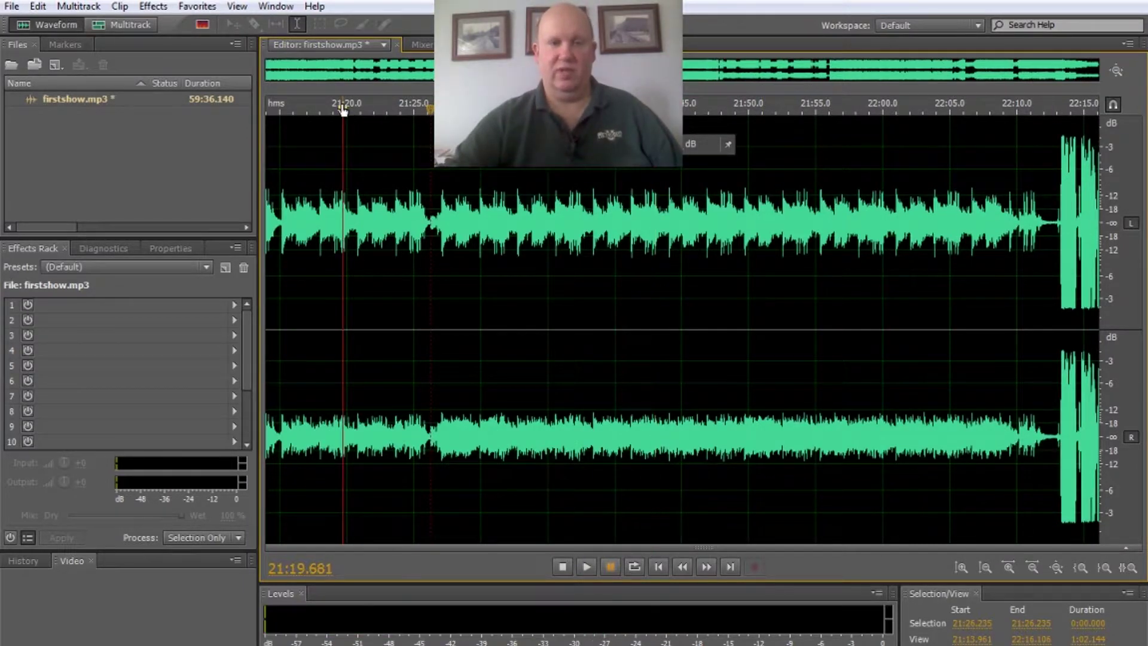
{"action": "left_click", "coordinate": [592, 569]}
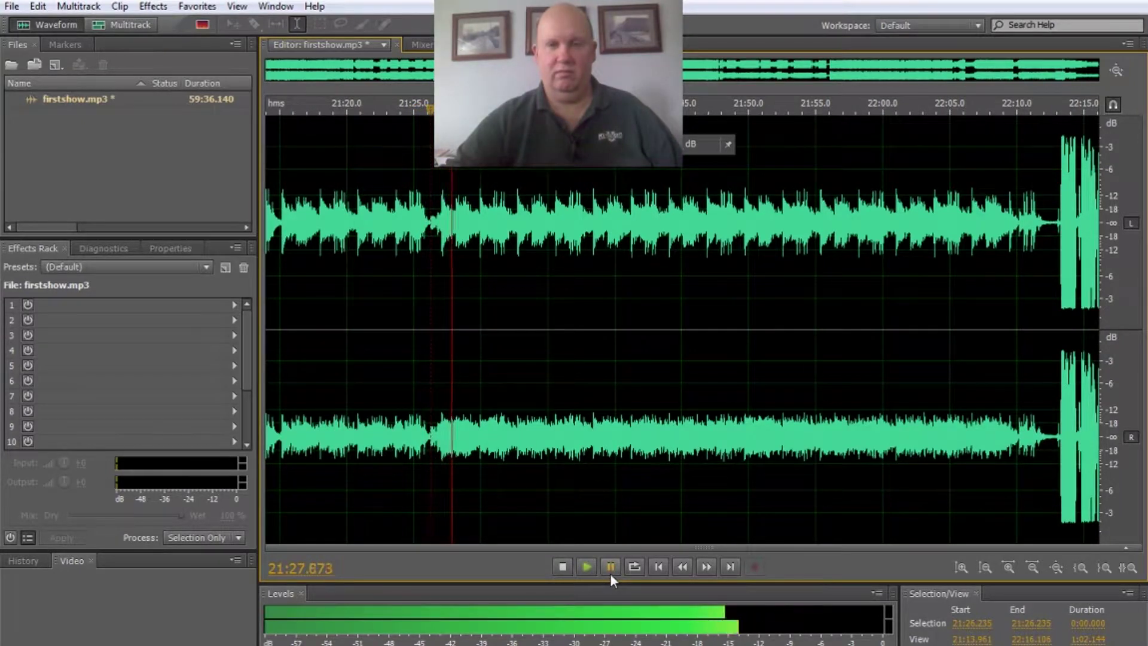
{"action": "left_click", "coordinate": [611, 573]}
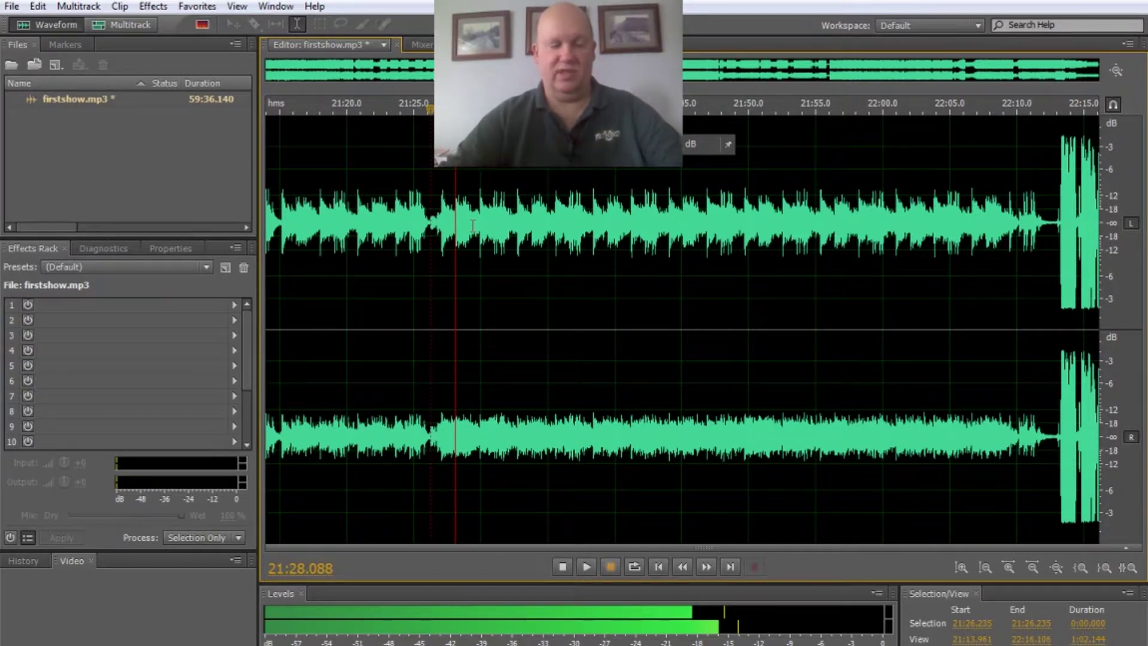
Undo the deletion of the quiet passage and look at a wider stretch of the waveform.
{"action": "key", "text": "ctrl+z"}
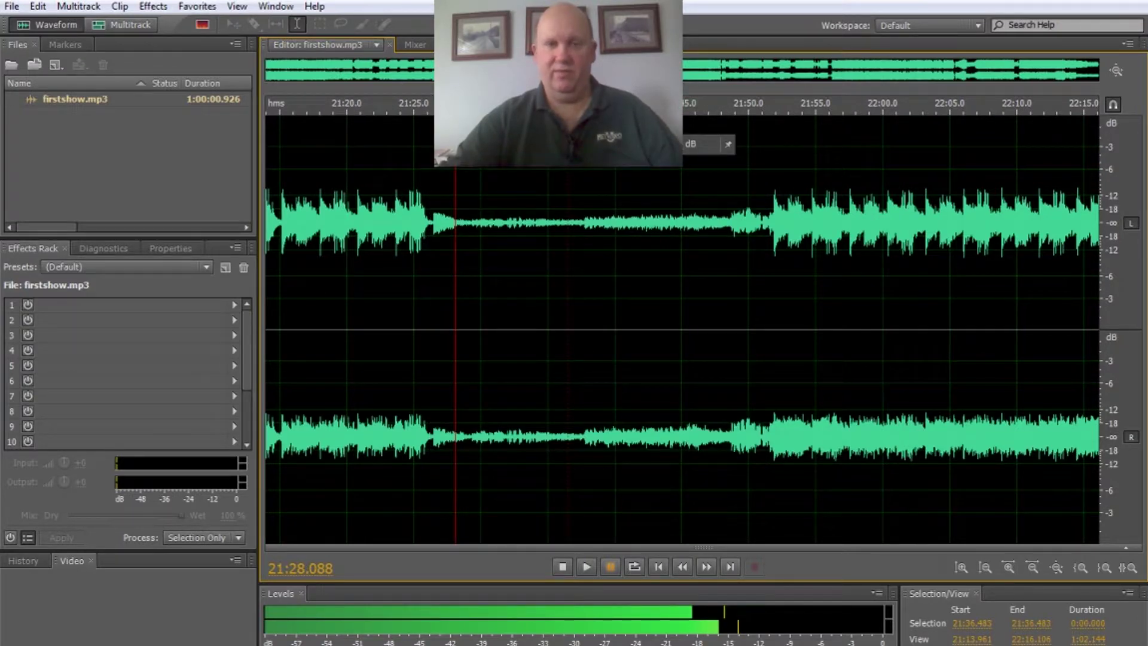
{"action": "key", "text": "minus"}
{"action": "key", "text": "minus"}
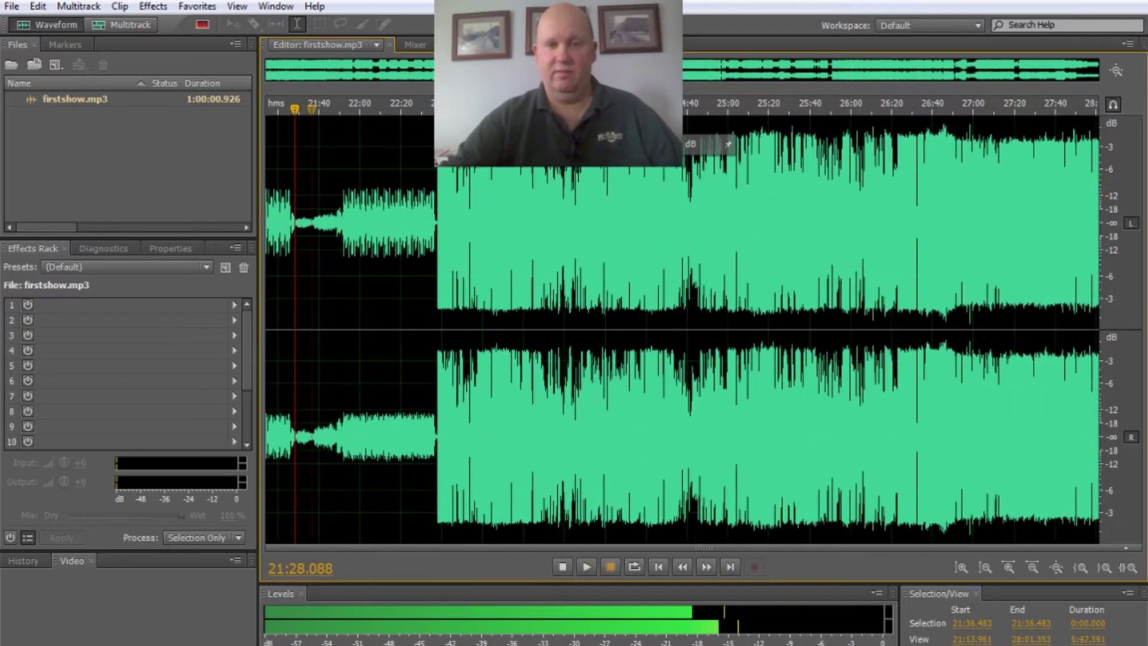
{"action": "left_click_drag", "start_coordinate": [671, 69], "coordinate": [844, 88]}
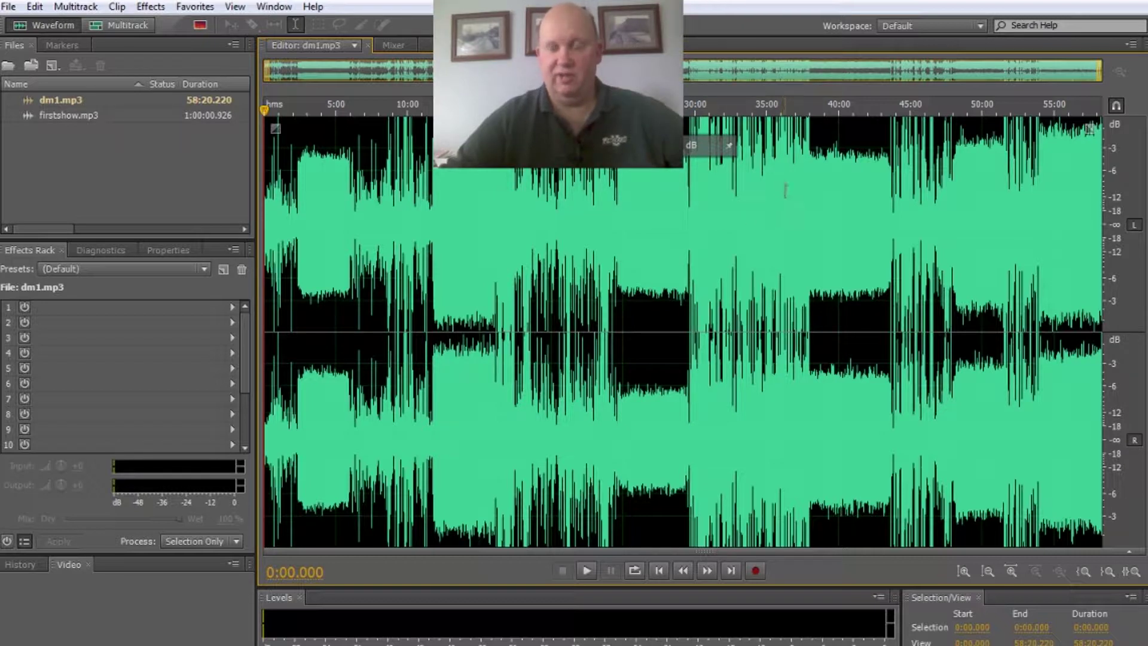
Play dm1.mp3 from about 29:37 and again from about 23:25 to compare the levels on either side of the steady block.
{"action": "left_click", "coordinate": [703, 108]}
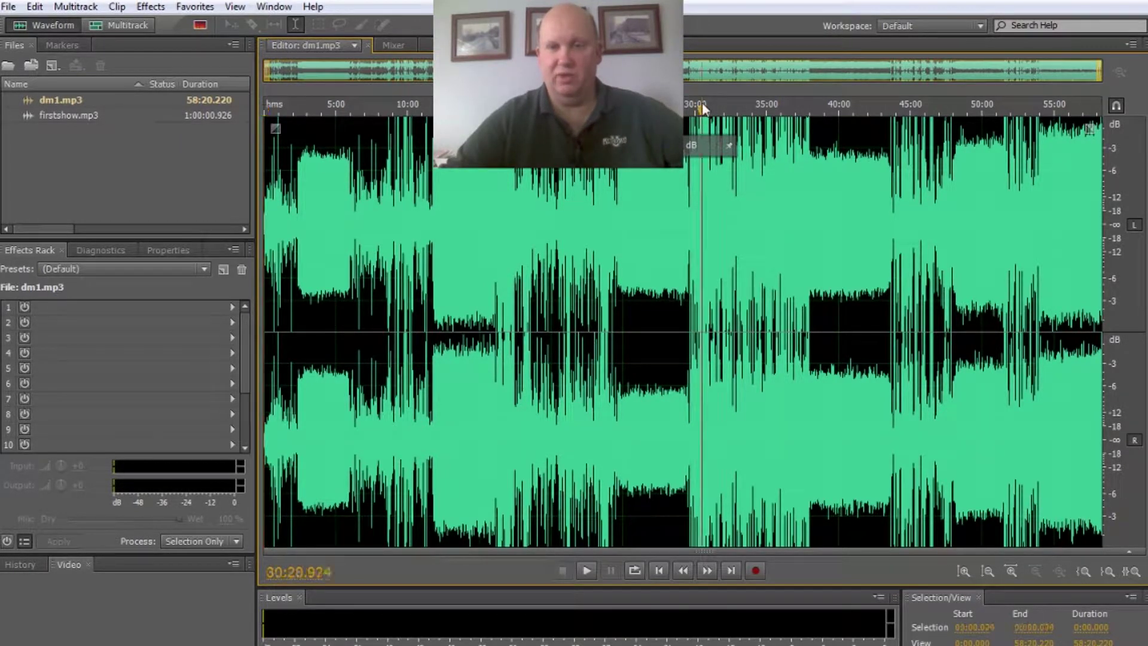
{"action": "left_click_drag", "start_coordinate": [261, 71], "coordinate": [562, 71]}
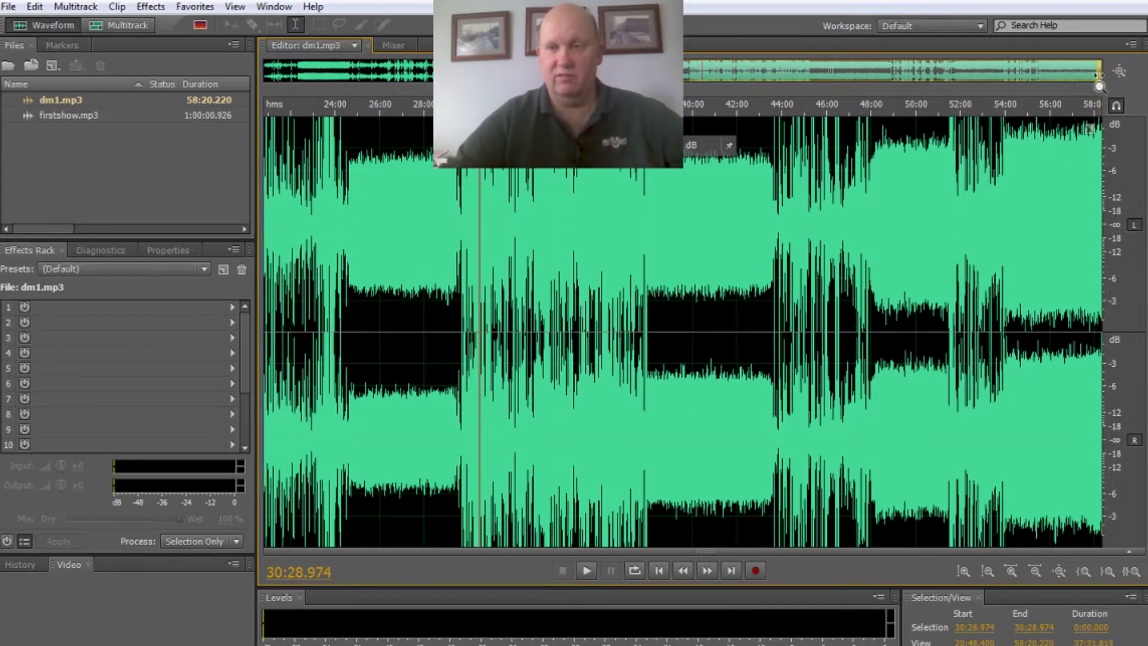
{"action": "left_click_drag", "start_coordinate": [1099, 73], "coordinate": [761, 63]}
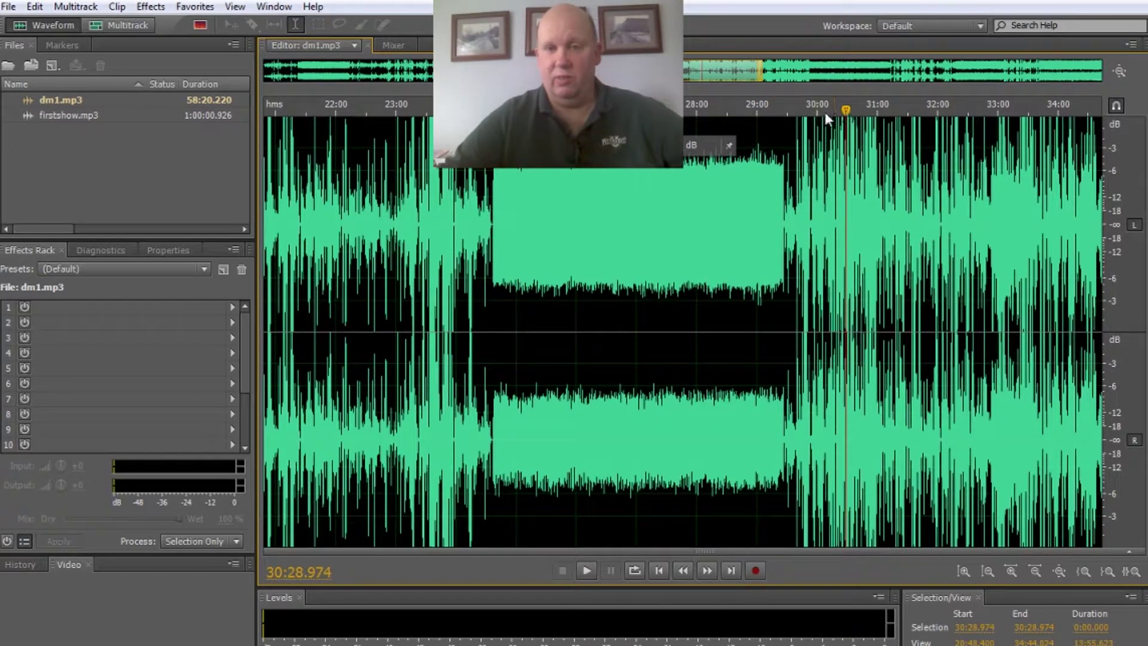
{"action": "left_click_drag", "start_coordinate": [852, 113], "coordinate": [797, 119]}
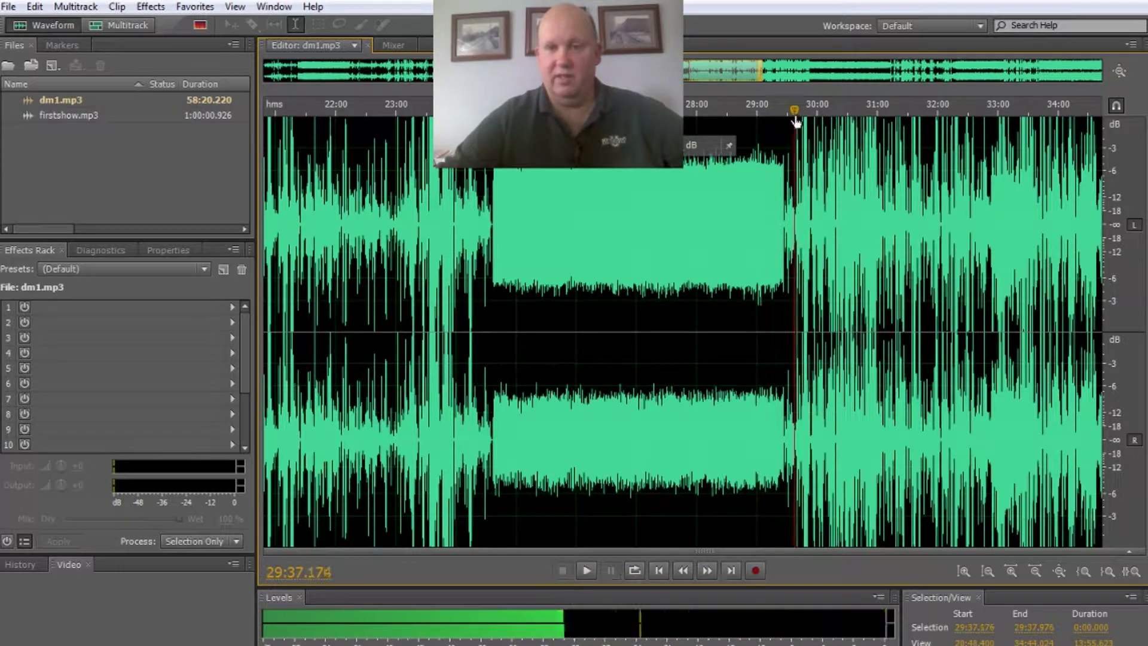
{"action": "left_click", "coordinate": [589, 570]}
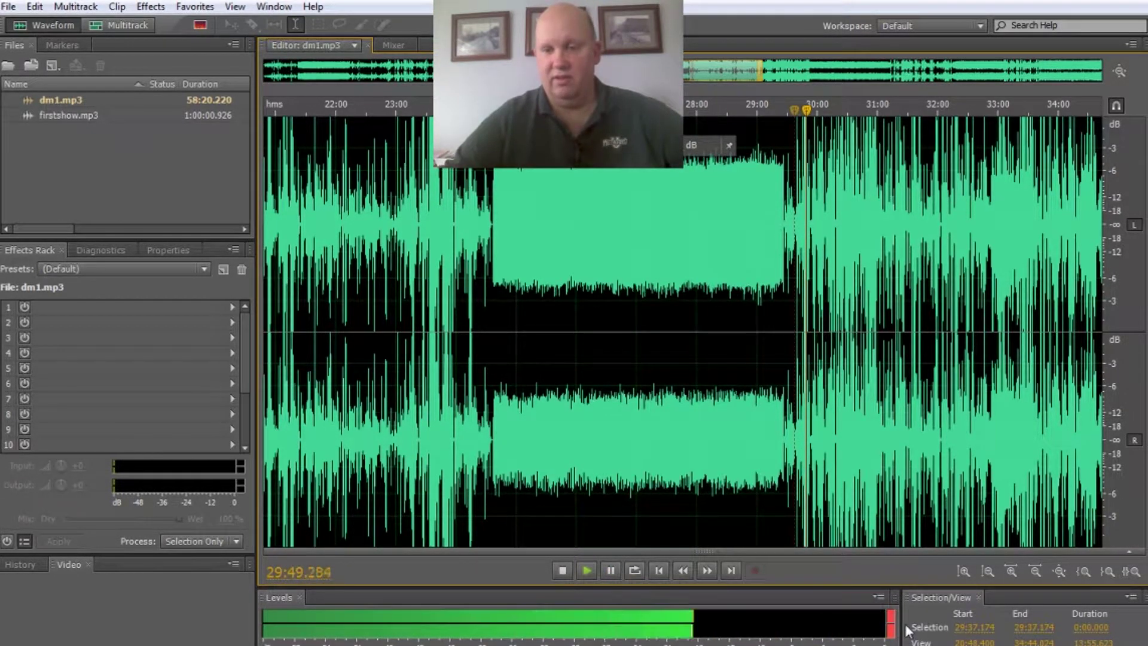
{"action": "left_click", "coordinate": [422, 104]}
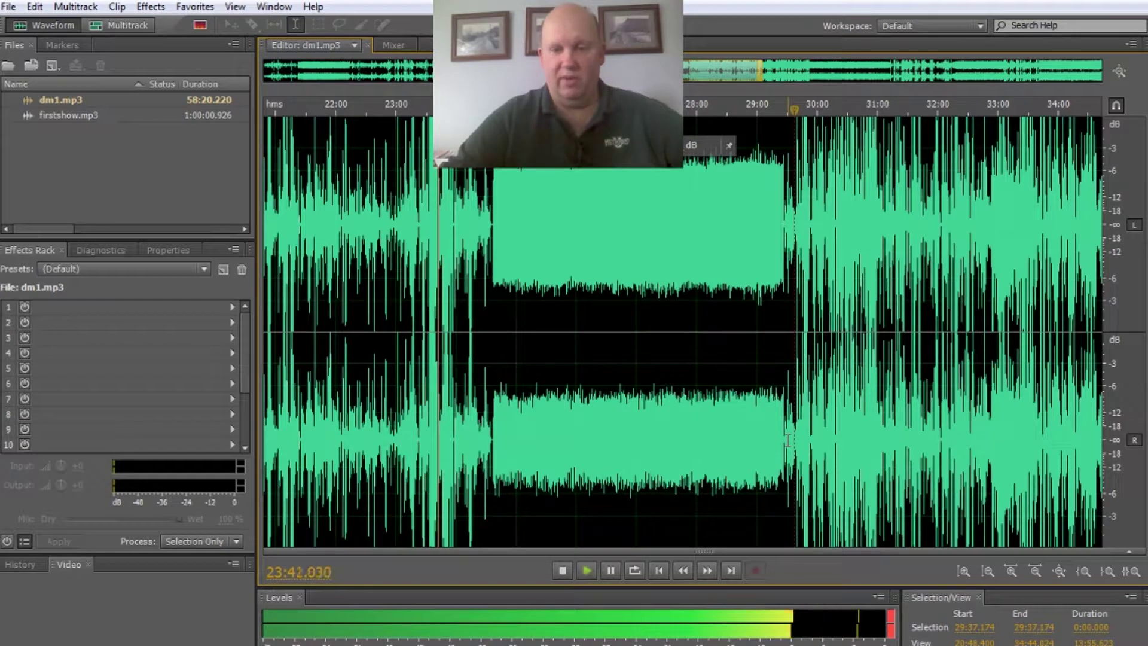
{"action": "left_click", "coordinate": [614, 570]}
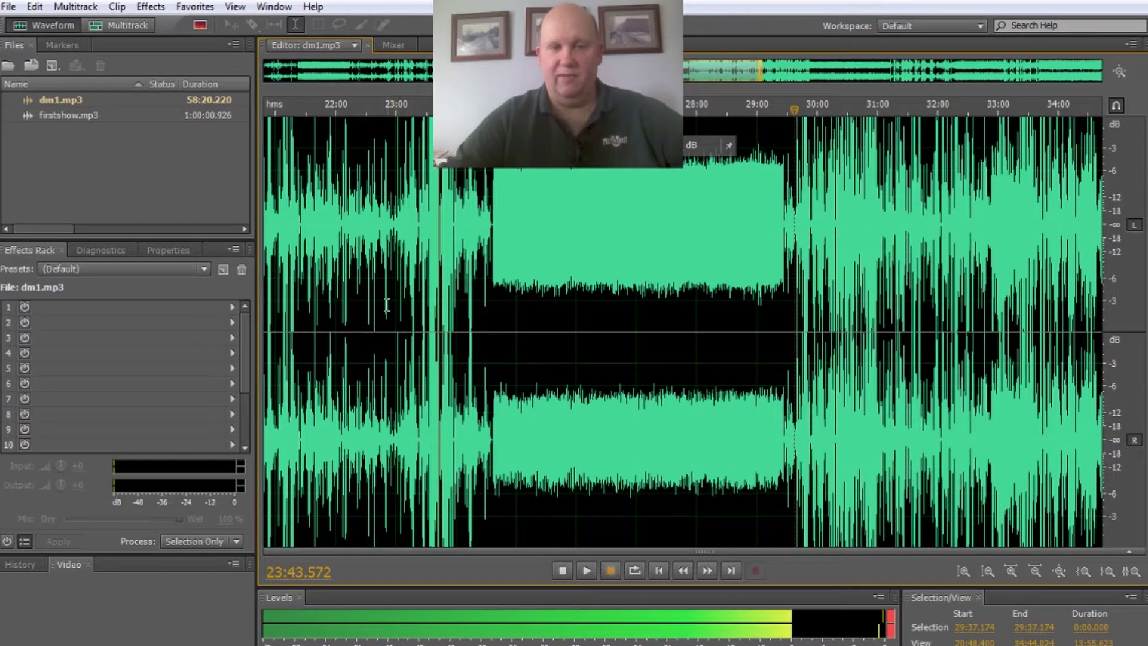
Lower the volume of the dm1.mp3 passage from about 23:00 to 24:34 and clear the selection.
{"action": "left_click_drag", "start_coordinate": [396, 330], "coordinate": [491, 329]}
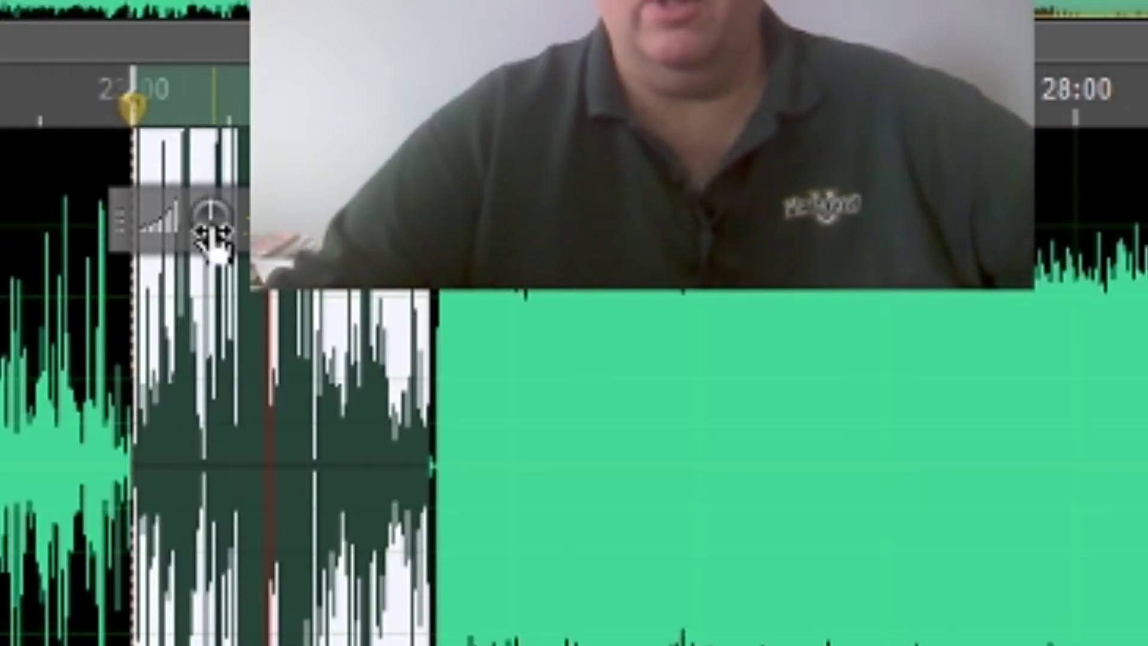
{"action": "left_click_drag", "start_coordinate": [209, 216], "coordinate": [161, 219]}
{"action": "left_click_drag", "start_coordinate": [404, 145], "coordinate": [403, 147]}
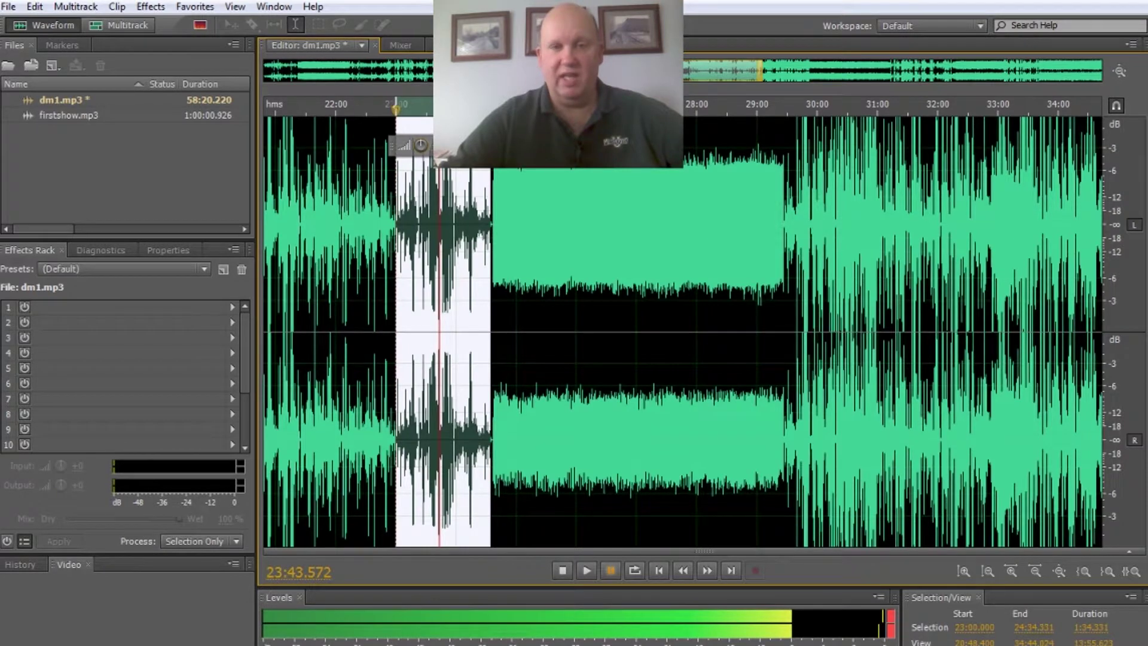
{"action": "left_click", "coordinate": [525, 240]}
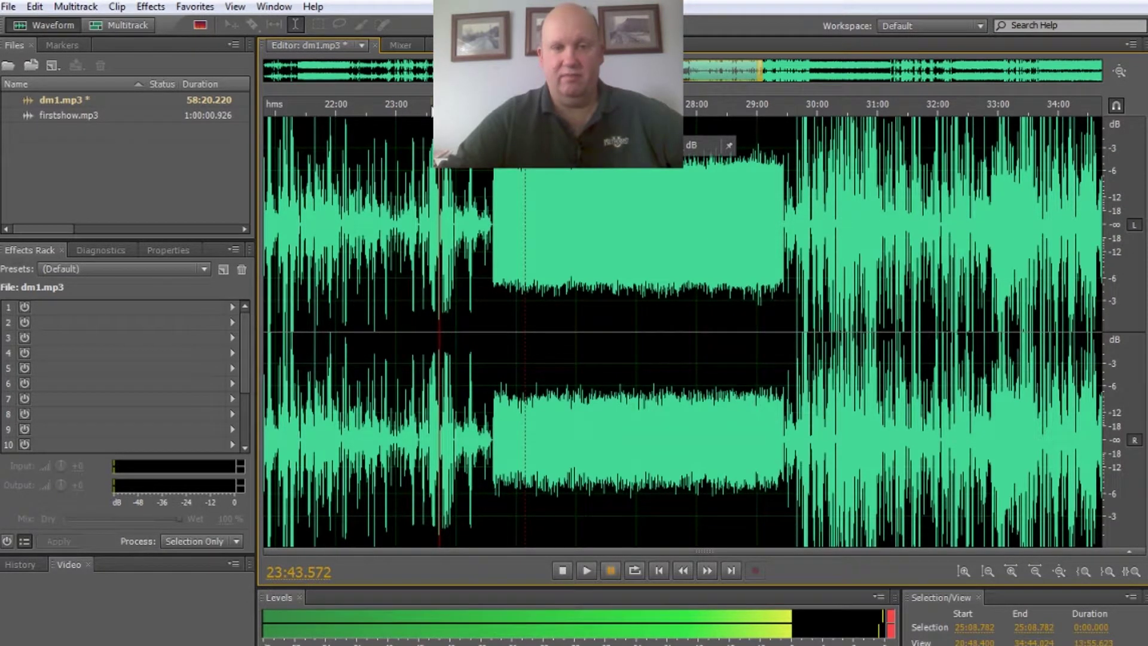
Play dm1.mp3 from about 23:16 across the lowered passage, resetting the level meters' clip indicators during playback.
{"action": "left_click_drag", "start_coordinate": [432, 110], "coordinate": [412, 112]}
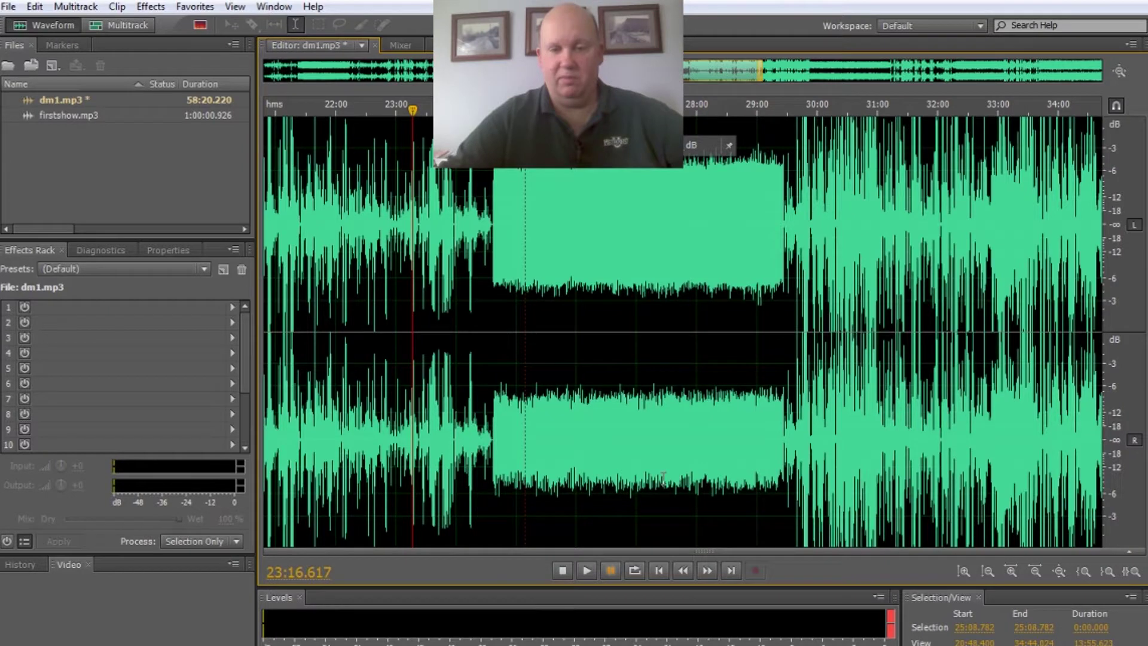
{"action": "left_click", "coordinate": [591, 575]}
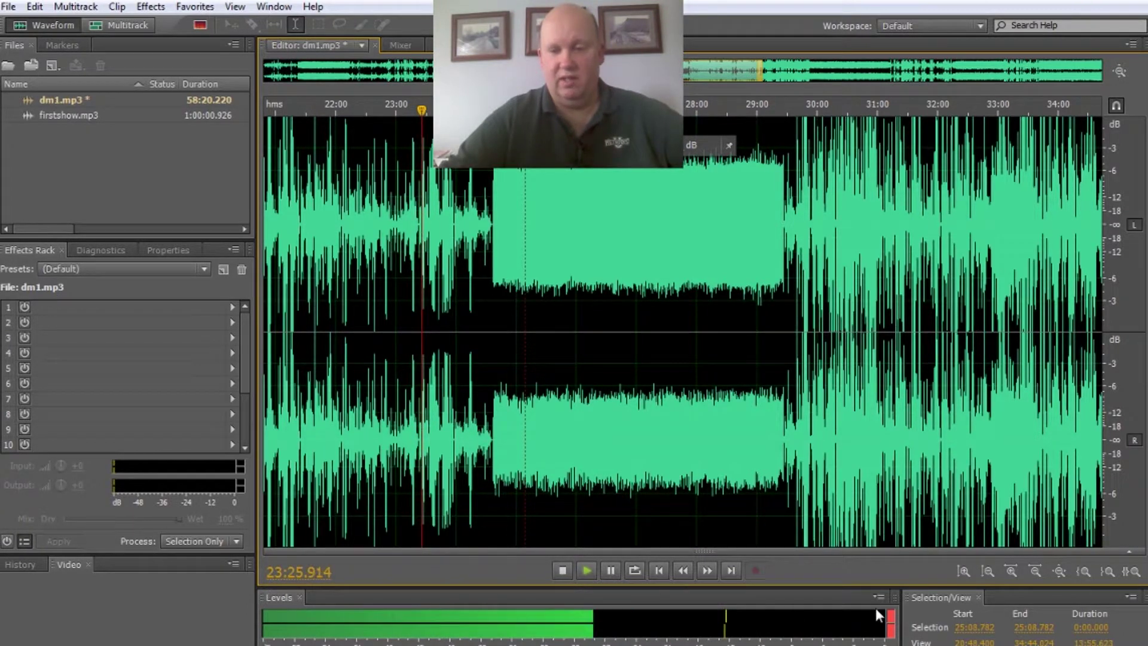
{"action": "left_click", "coordinate": [889, 627]}
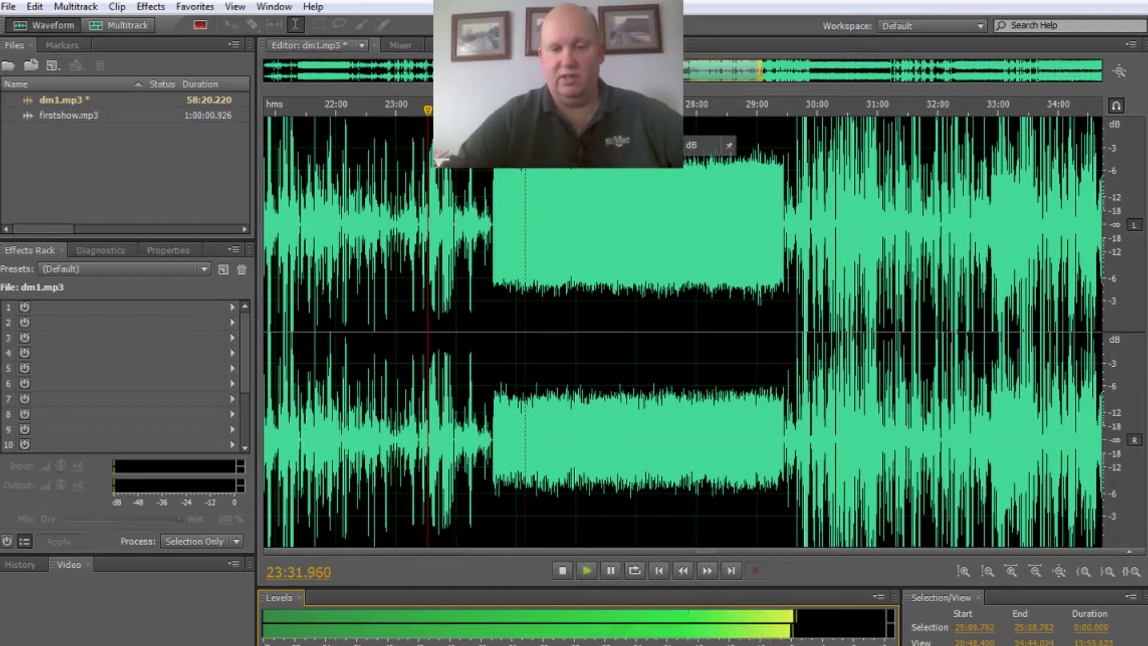
{"action": "left_click", "coordinate": [611, 570]}
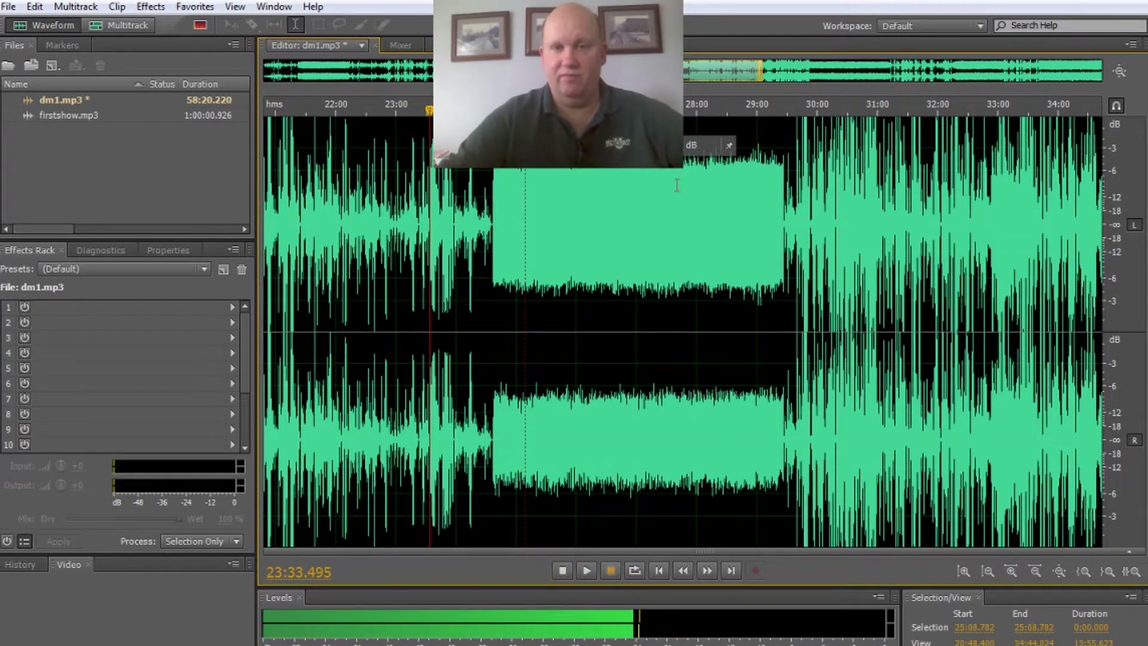
{"action": "left_click_drag", "start_coordinate": [674, 73], "coordinate": [1030, 92]}
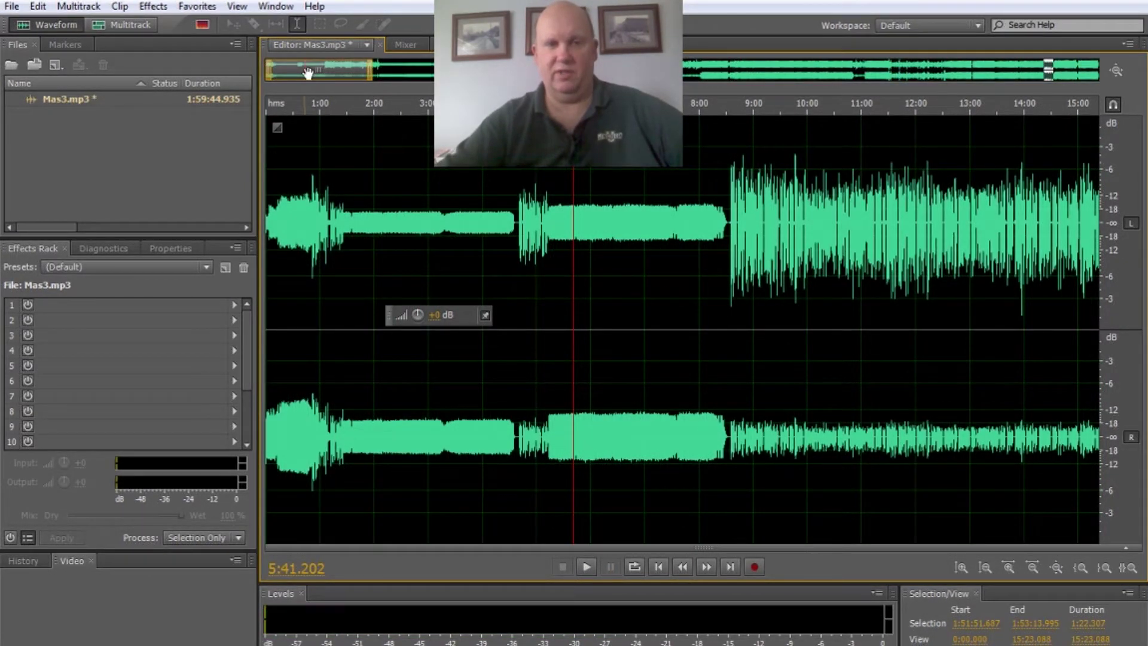
Play Mas3.mp3 from about 8:50 and again from about 16:44 to compare the channel levels of the uneven and steady sections.
{"action": "left_click_drag", "start_coordinate": [300, 72], "coordinate": [342, 69]}
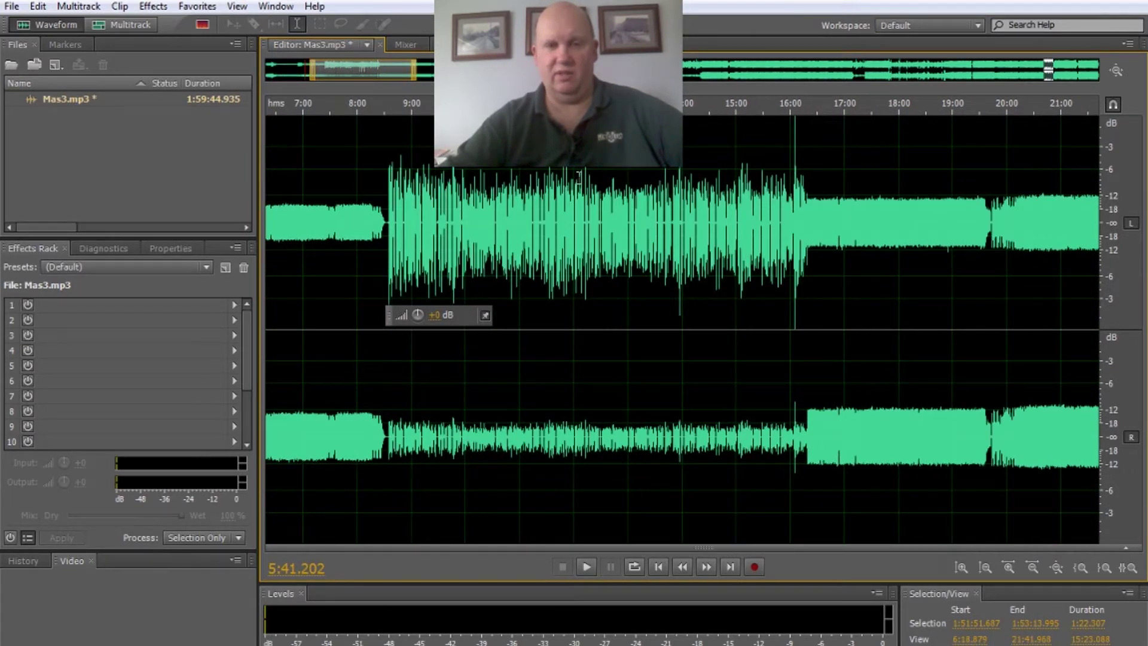
{"action": "left_click", "coordinate": [403, 110]}
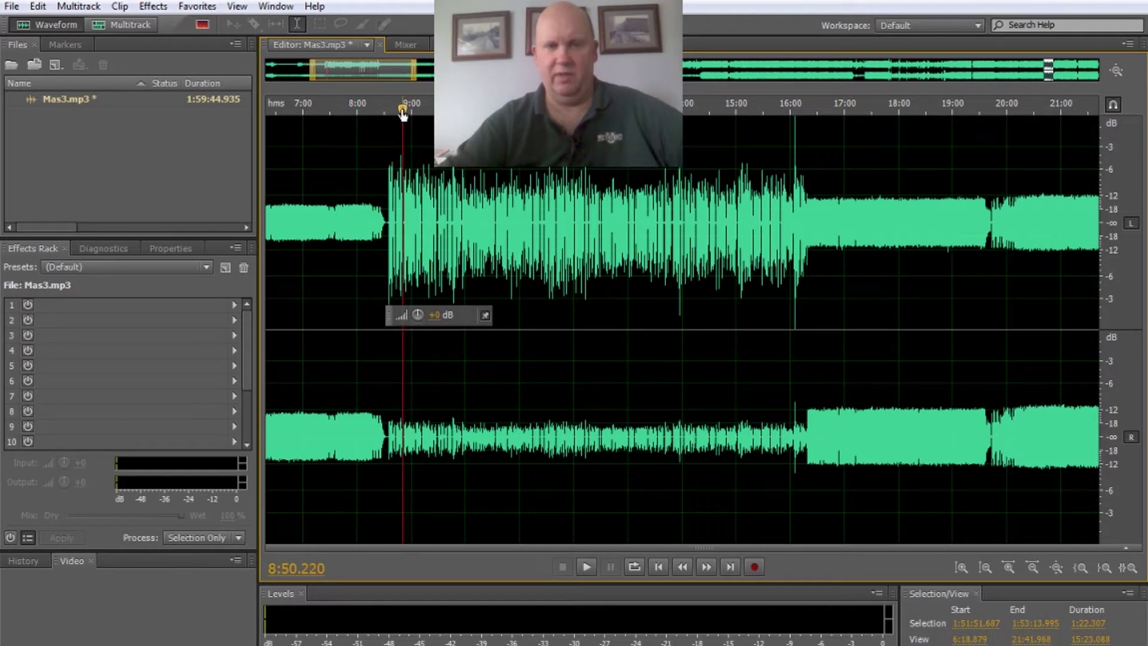
{"action": "left_click", "coordinate": [589, 568]}
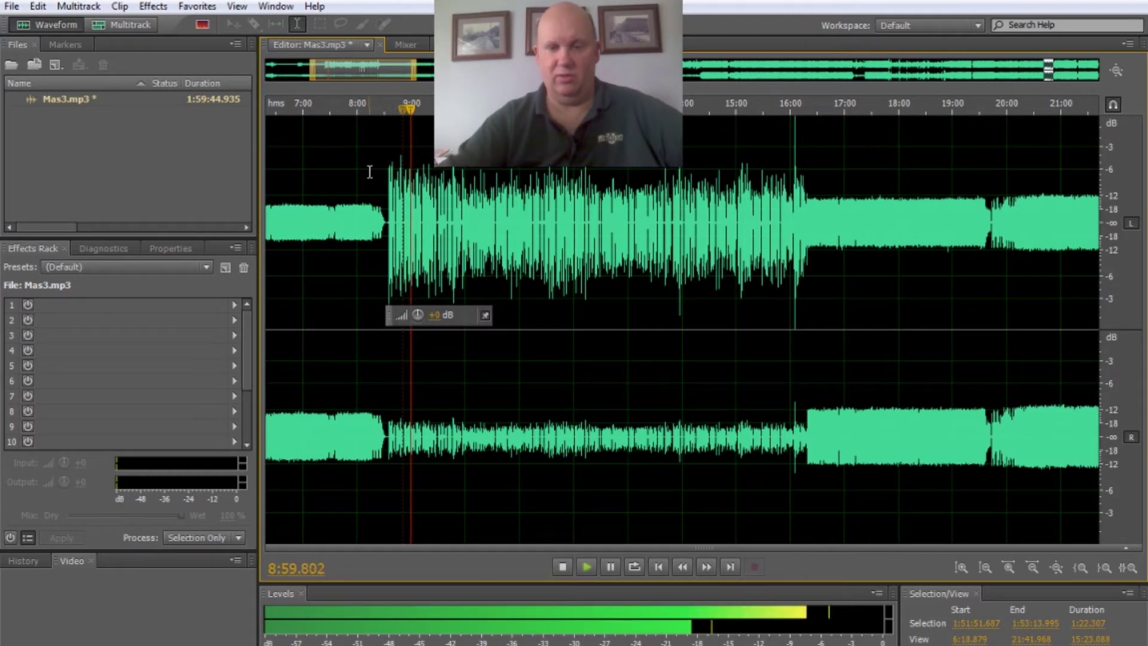
{"action": "left_click", "coordinate": [608, 568]}
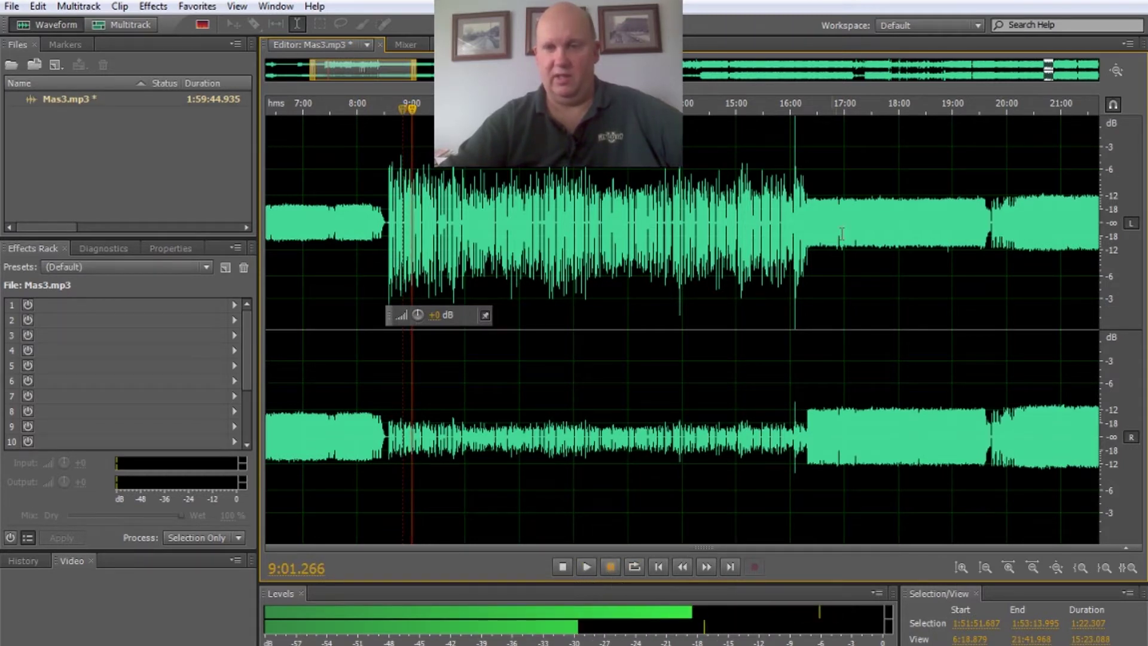
{"action": "left_click", "coordinate": [830, 107]}
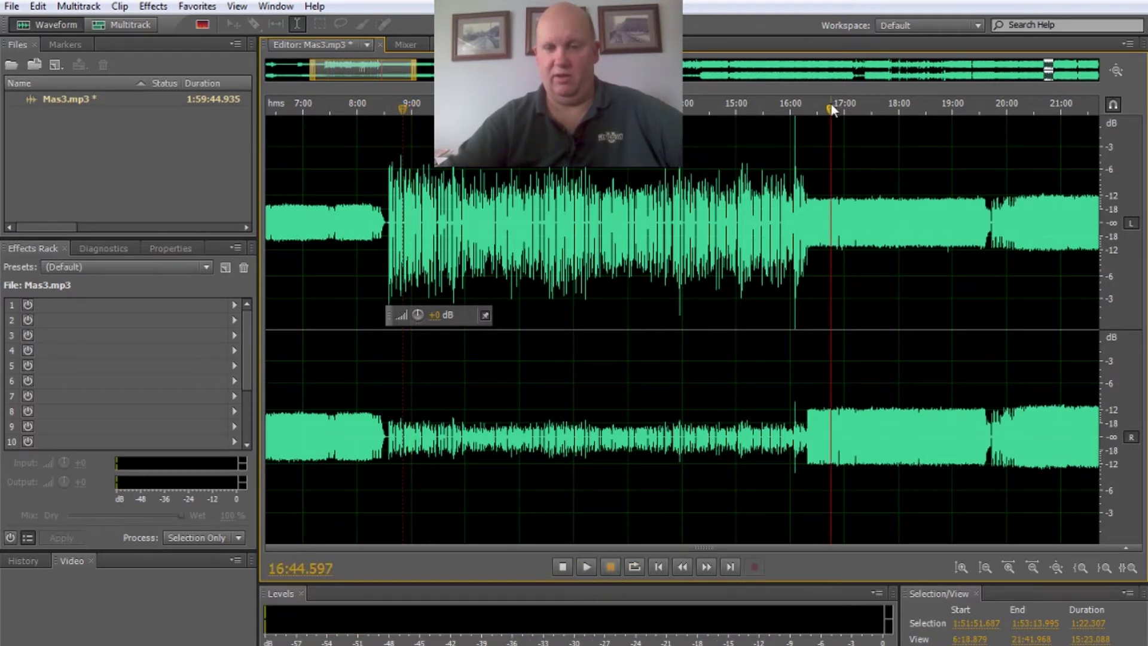
{"action": "left_click", "coordinate": [585, 576]}
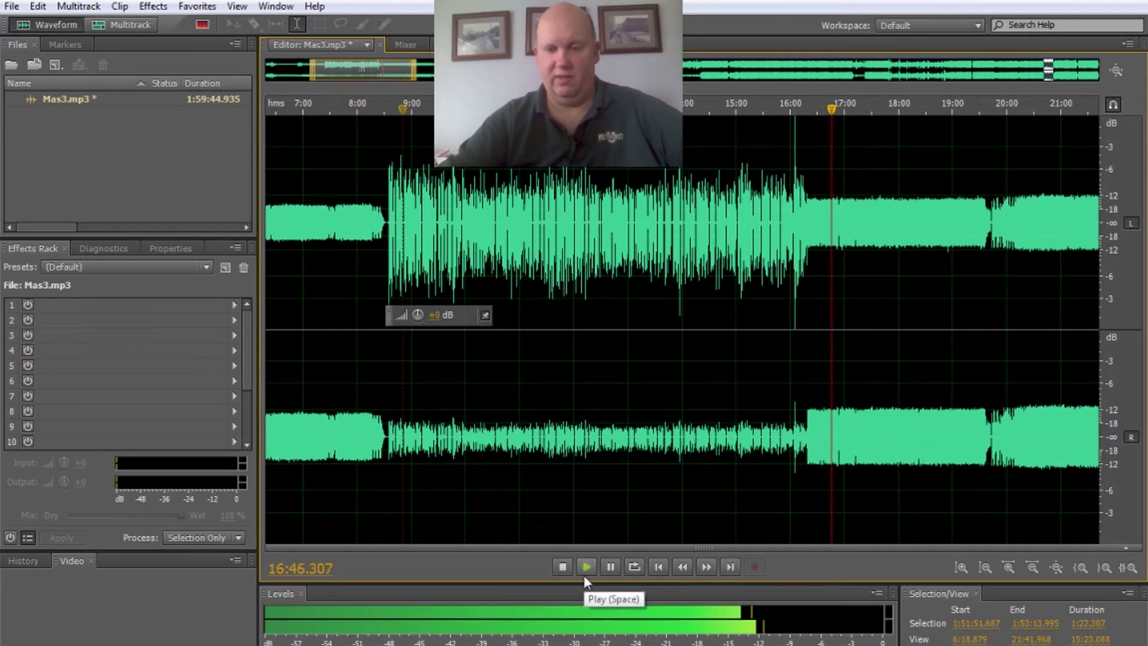
{"action": "left_click", "coordinate": [607, 569]}
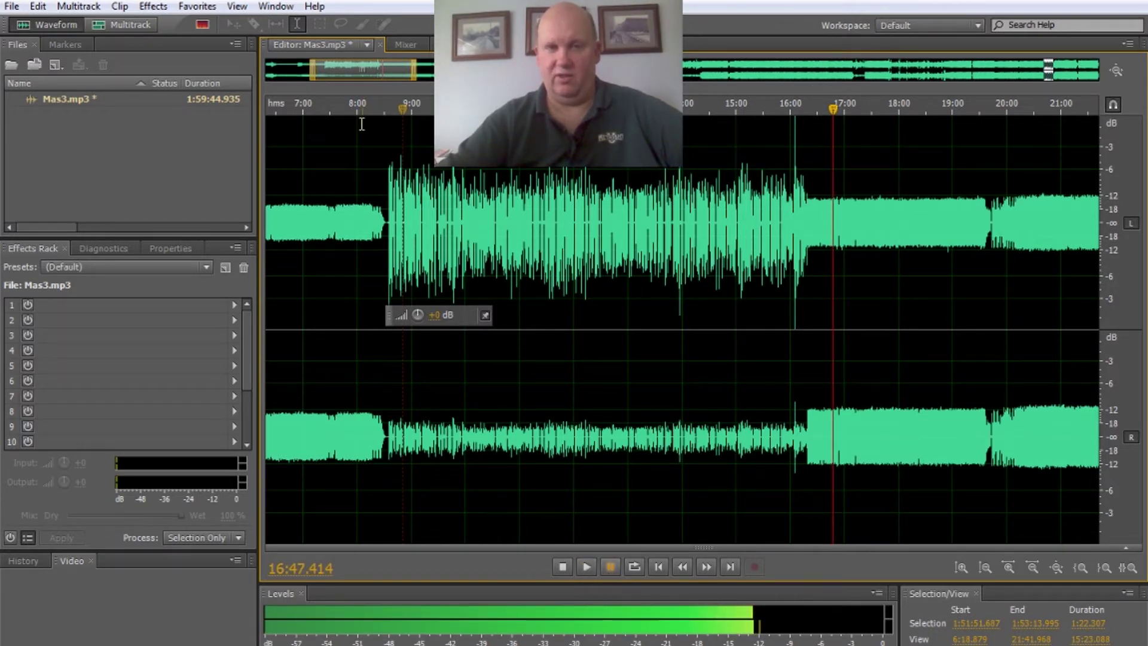
Play a few seconds of the steady section of Mas3.mp3 from about 39:06 to check its levels.
{"action": "left_click_drag", "start_coordinate": [343, 79], "coordinate": [540, 60]}
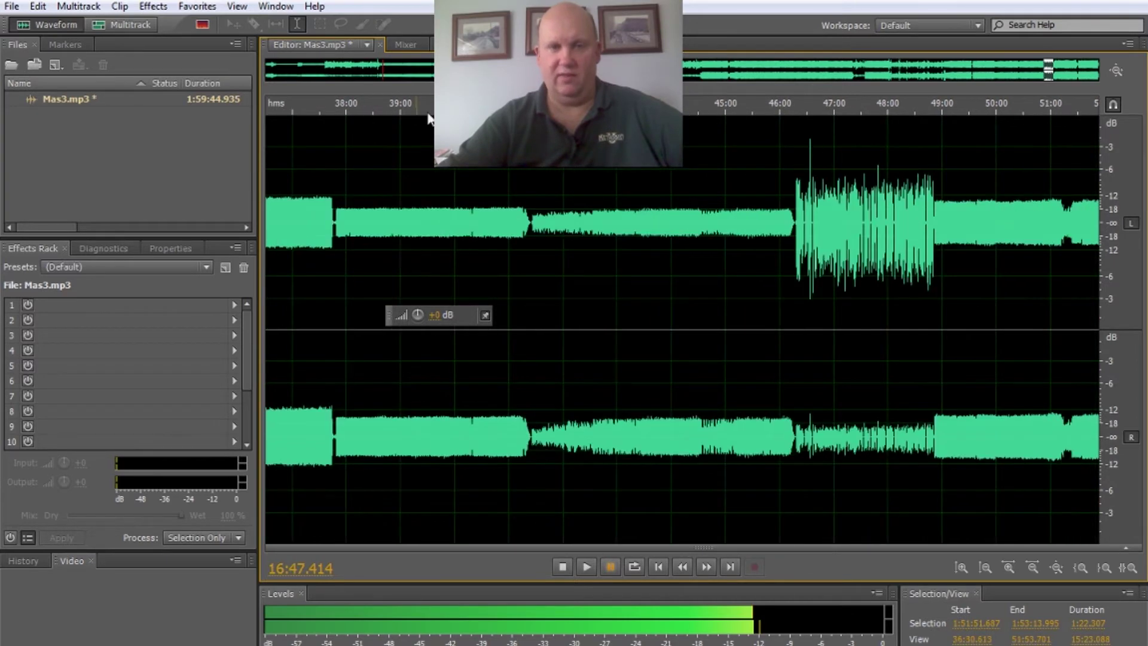
{"action": "left_click", "coordinate": [406, 111]}
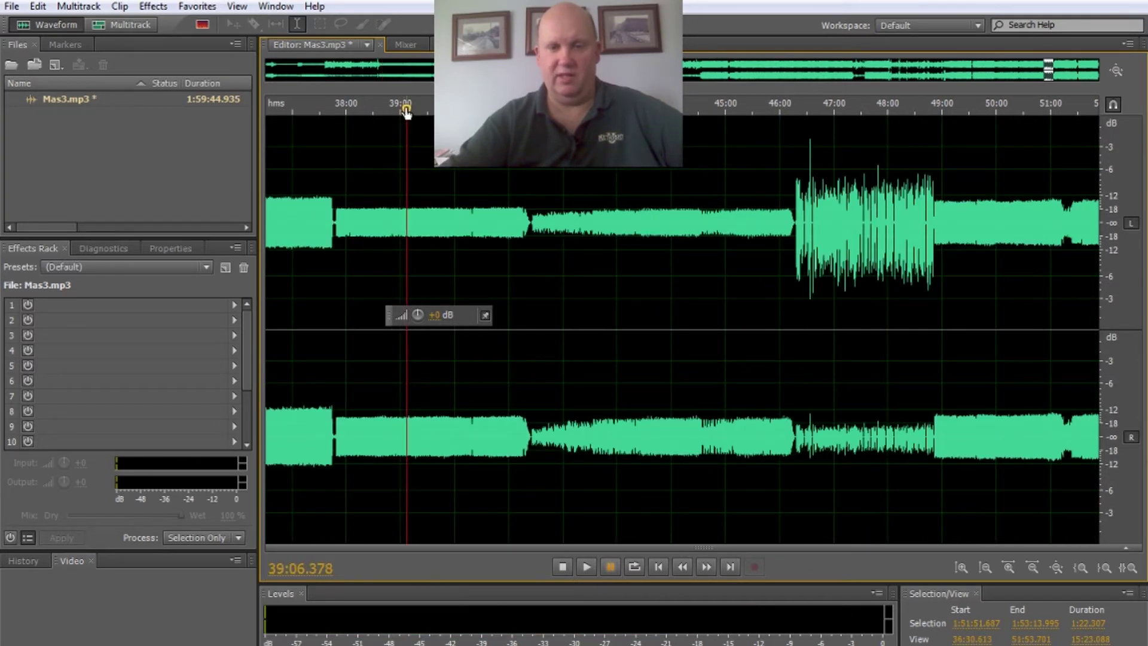
{"action": "left_click", "coordinate": [589, 572]}
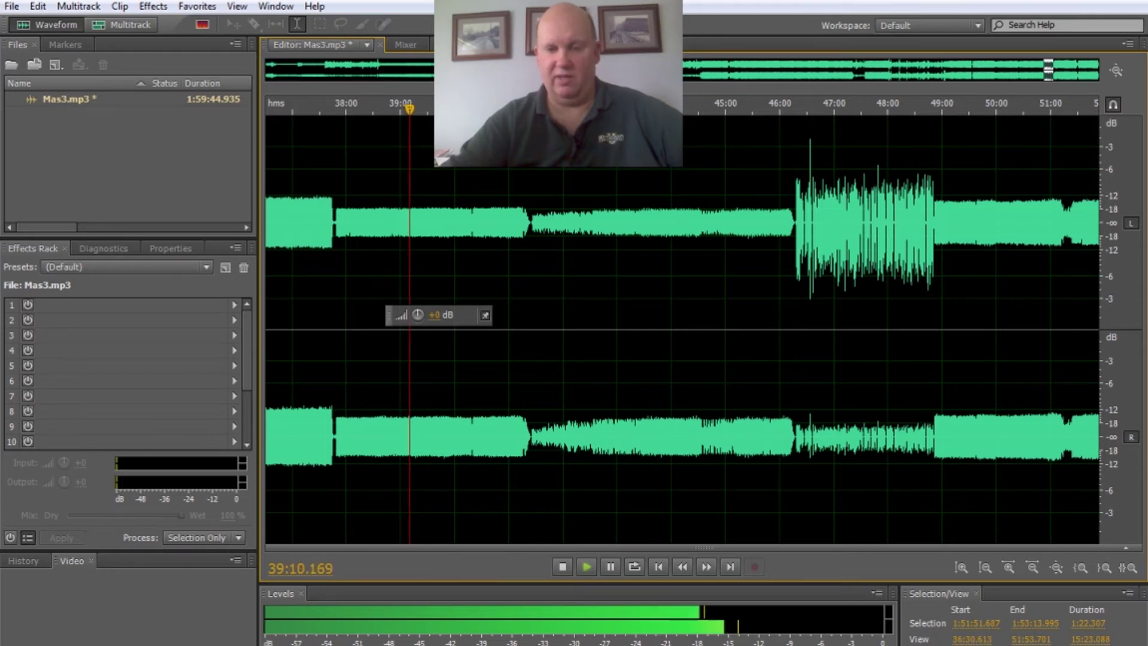
{"action": "left_click", "coordinate": [609, 567]}
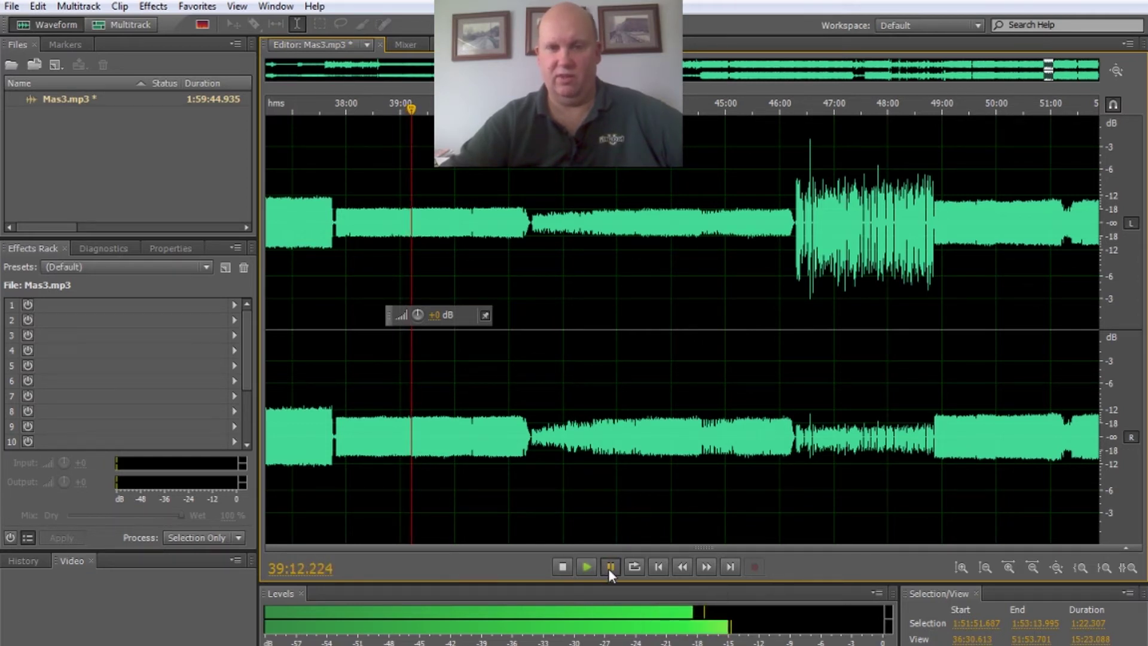
Disable the left channel of Mas3.mp3, raise the right channel's volume from about 46:15 to 48:49, and clear the selection.
{"action": "scroll", "coordinate": [682, 329], "scroll_direction": "right", "scroll_amount": 5}
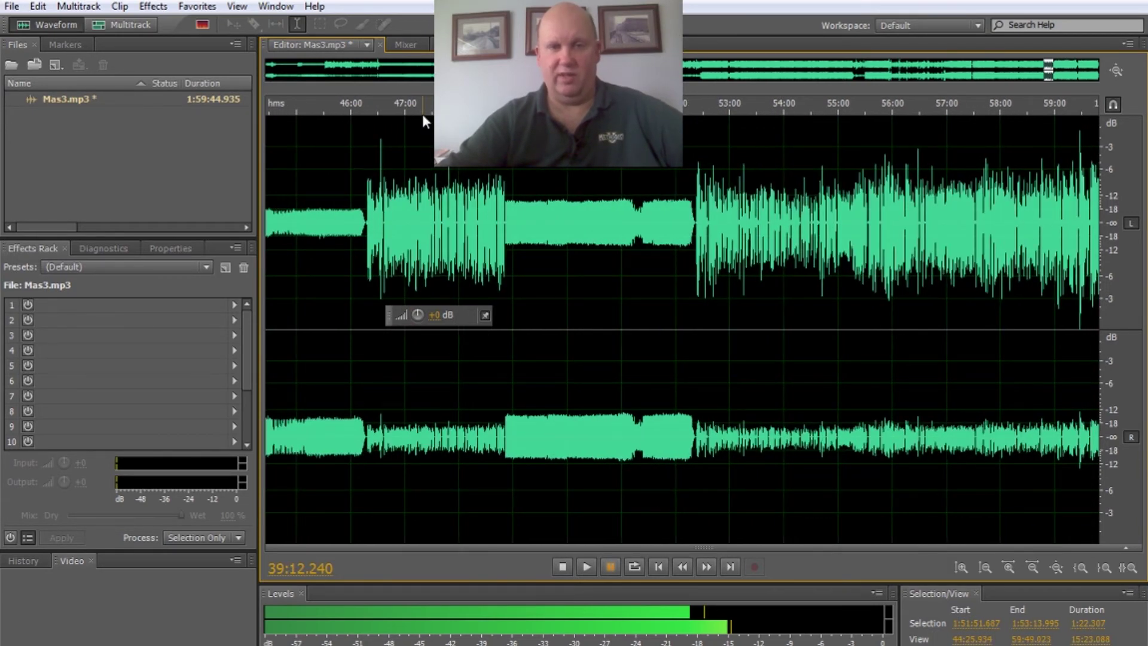
{"action": "left_click", "coordinate": [422, 107]}
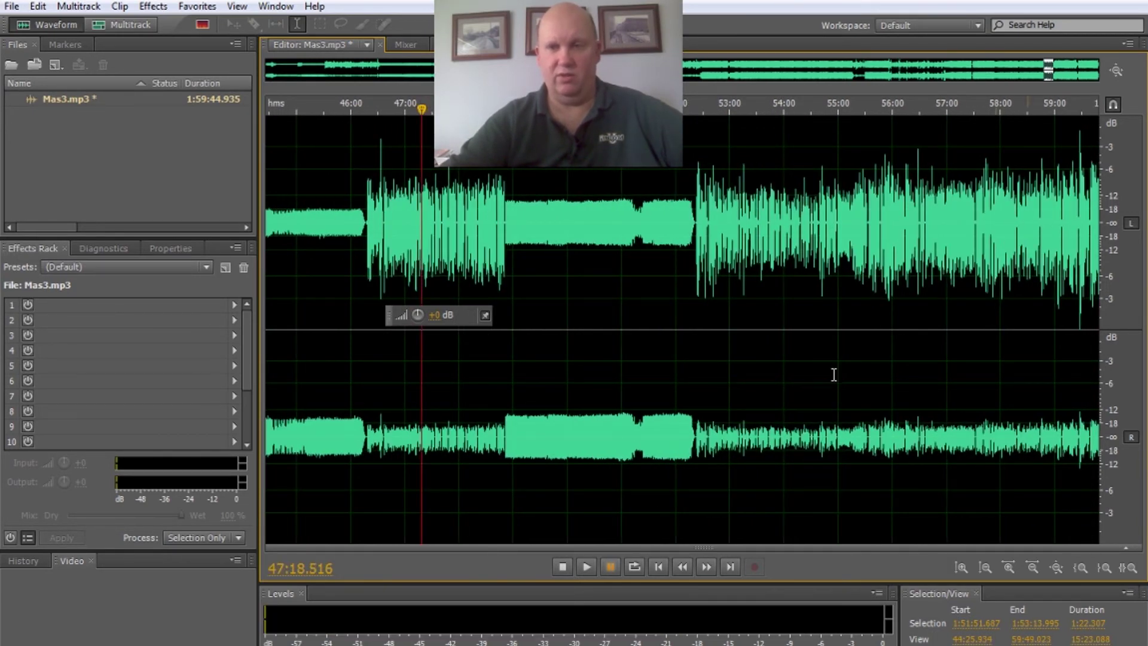
{"action": "left_click", "coordinate": [1130, 224]}
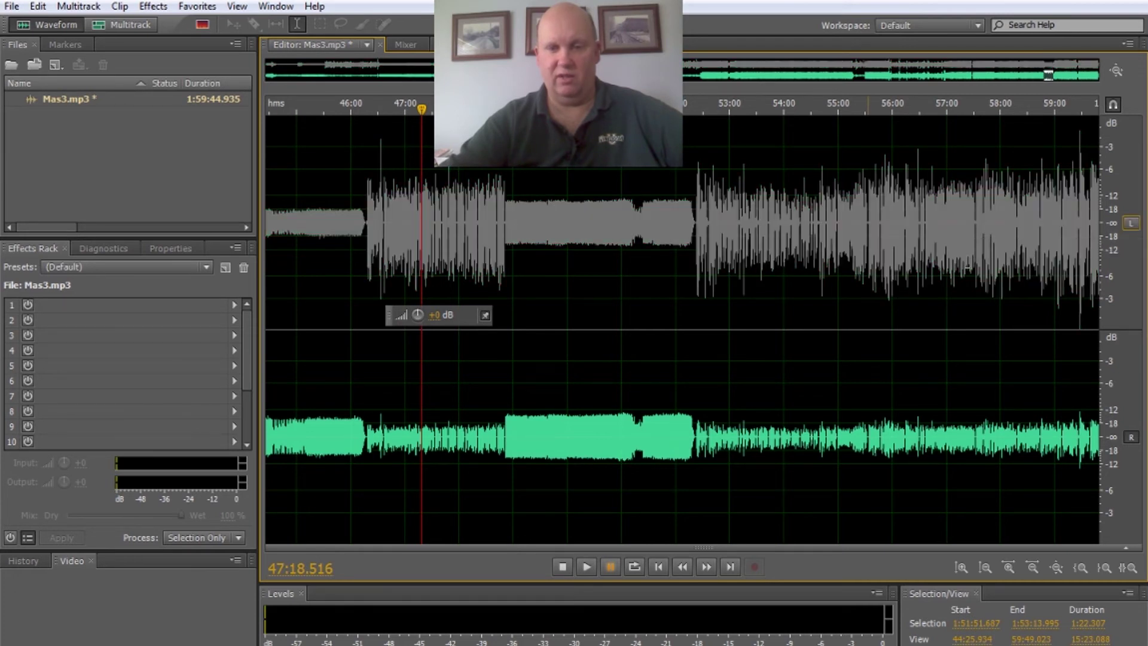
{"action": "left_click_drag", "start_coordinate": [364, 449], "coordinate": [498, 452]}
{"action": "left_click_drag", "start_coordinate": [501, 452], "coordinate": [503, 451]}
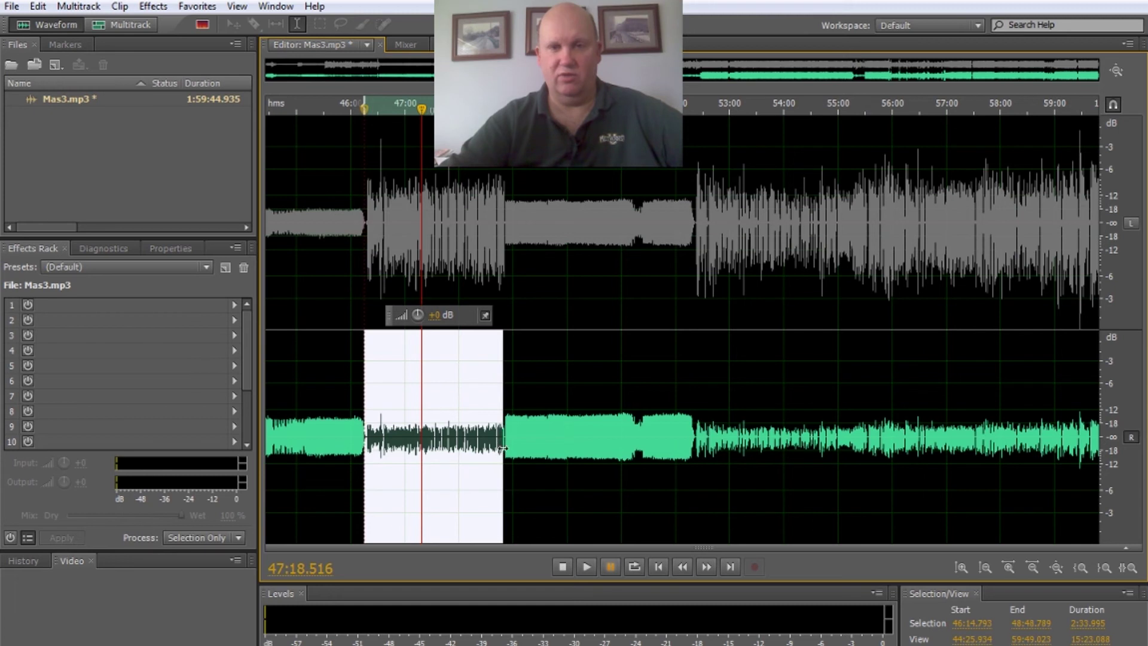
{"action": "left_click_drag", "start_coordinate": [420, 316], "coordinate": [448, 303]}
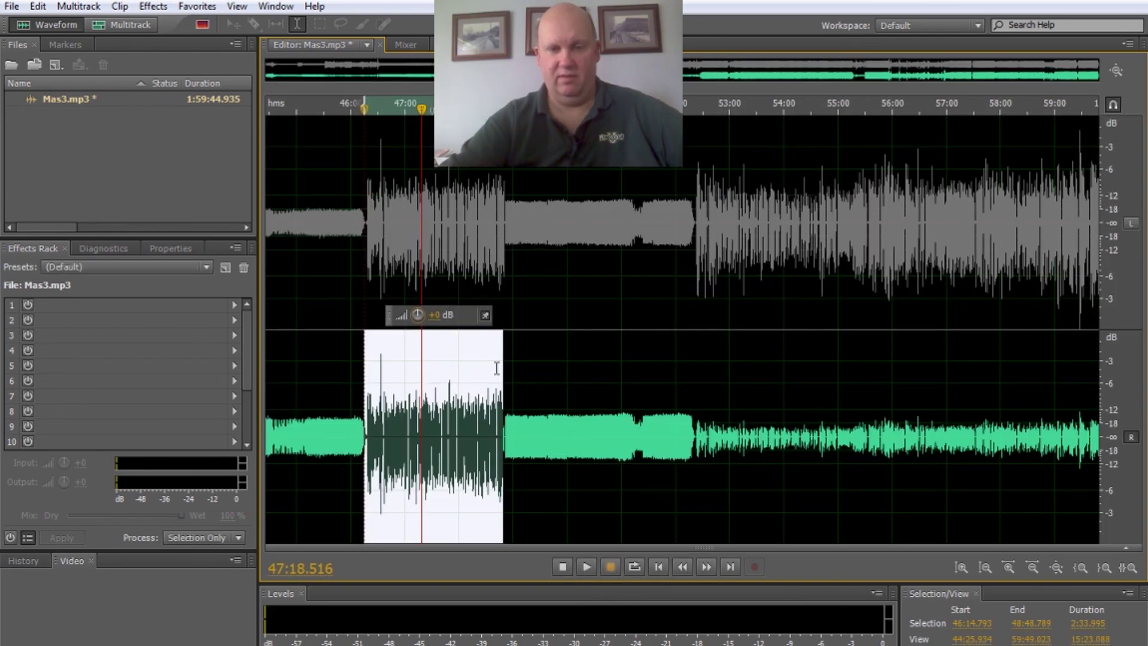
{"action": "left_click", "coordinate": [561, 382]}
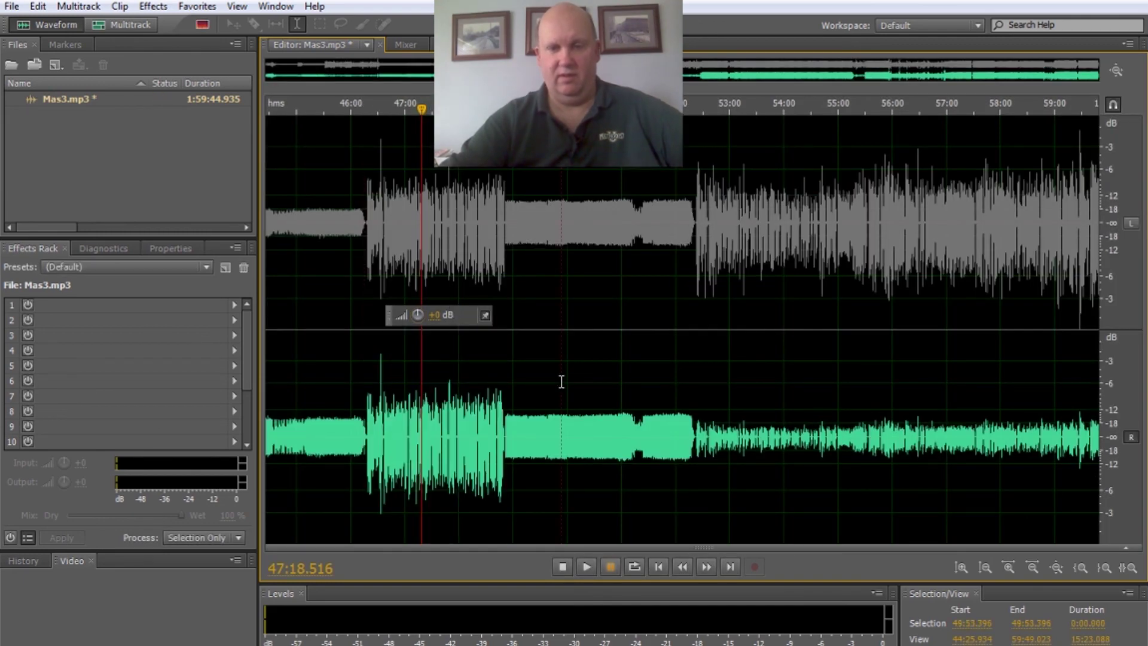